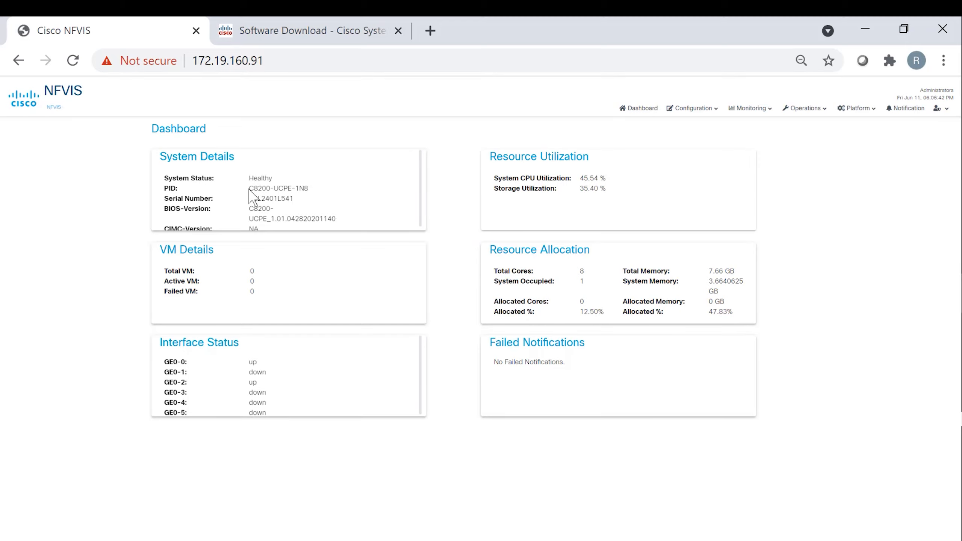
# - Highlight the device PID on the Dashboard, then switch to the Catalyst 8000V software download page
pyautogui.moveTo(249, 189); pyautogui.dragTo(317, 191)
pyautogui.click(316, 191)
pyautogui.click(335, 34)
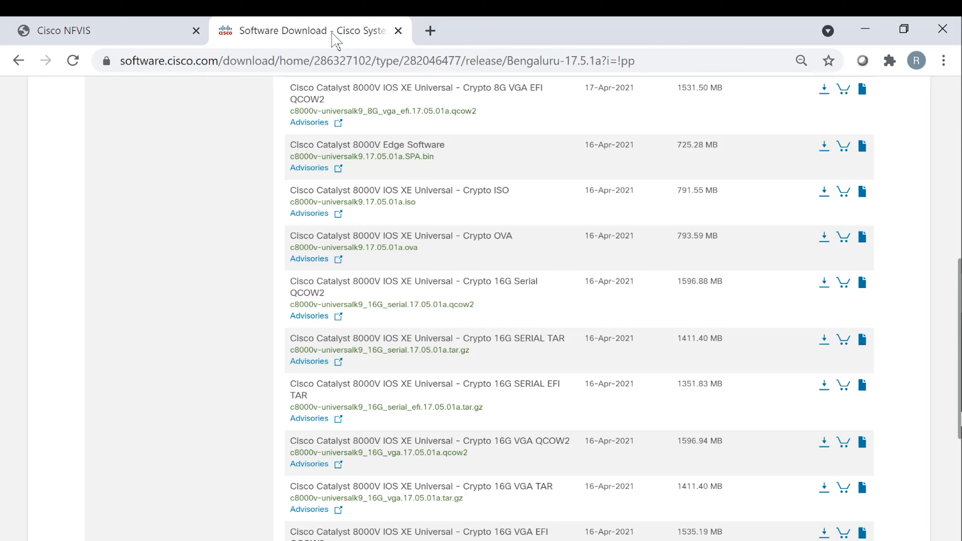
pyautogui.scroll(10, 236, 182)
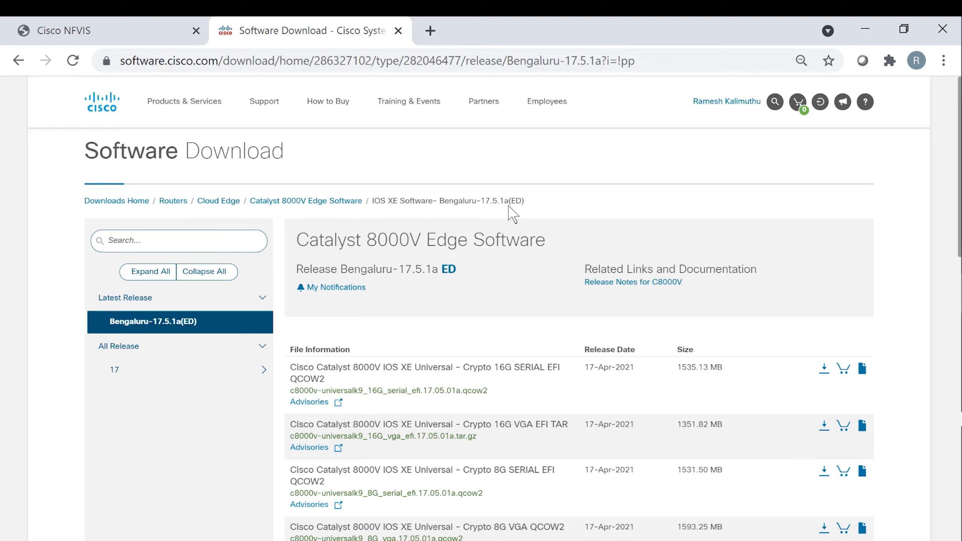
pyautogui.scroll(-7, 596, 466)
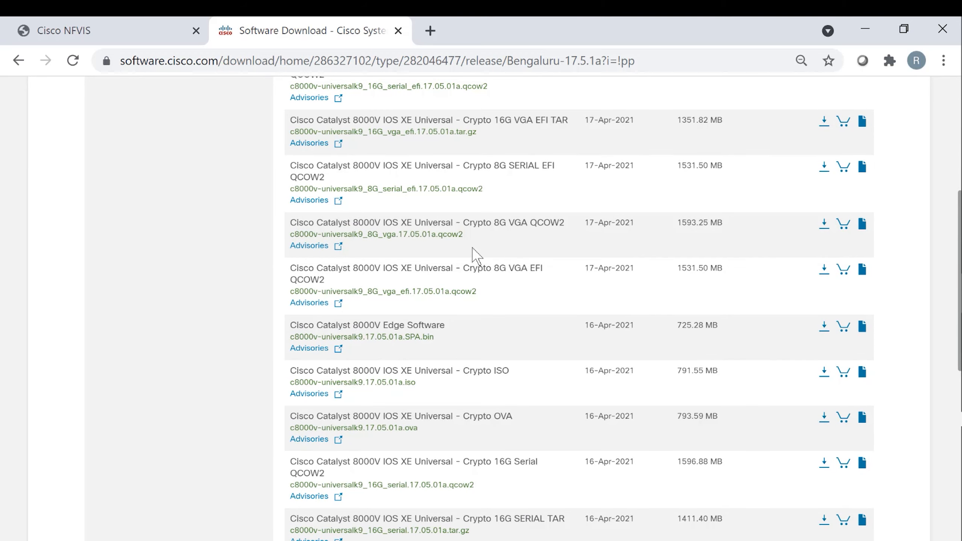
pyautogui.scroll(-3, 547, 403)
pyautogui.scroll(-3, 547, 402)
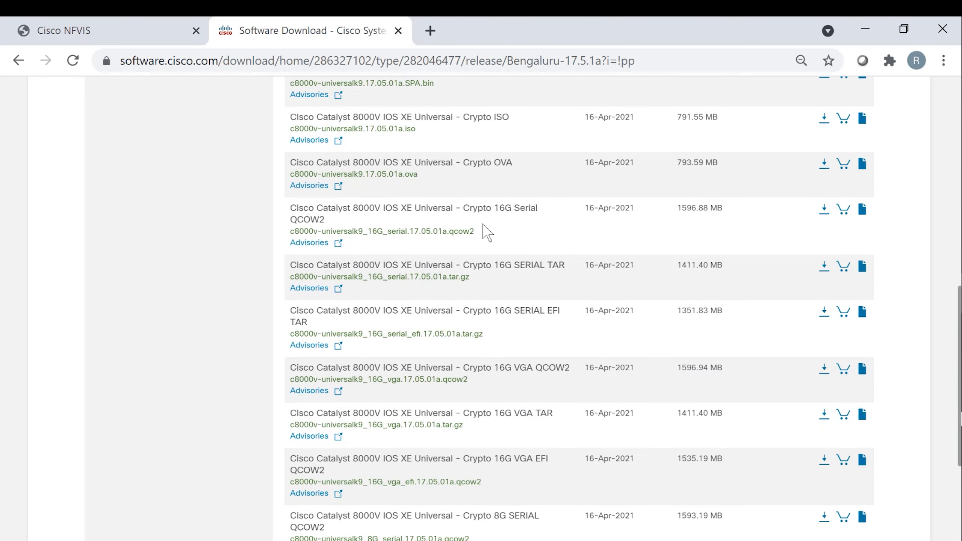
# - Return to NFVIS and check the c8000v image in the VM image repository
pyautogui.moveTo(512, 220)
pyautogui.click(38, 31)
pyautogui.click(693, 108)
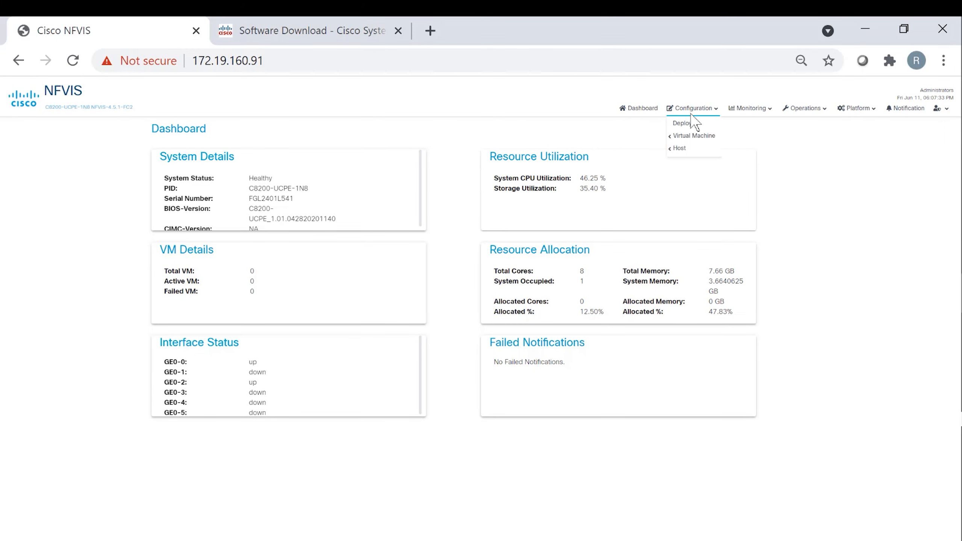
pyautogui.click(689, 140)
pyautogui.moveTo(692, 138)
pyautogui.click(652, 152)
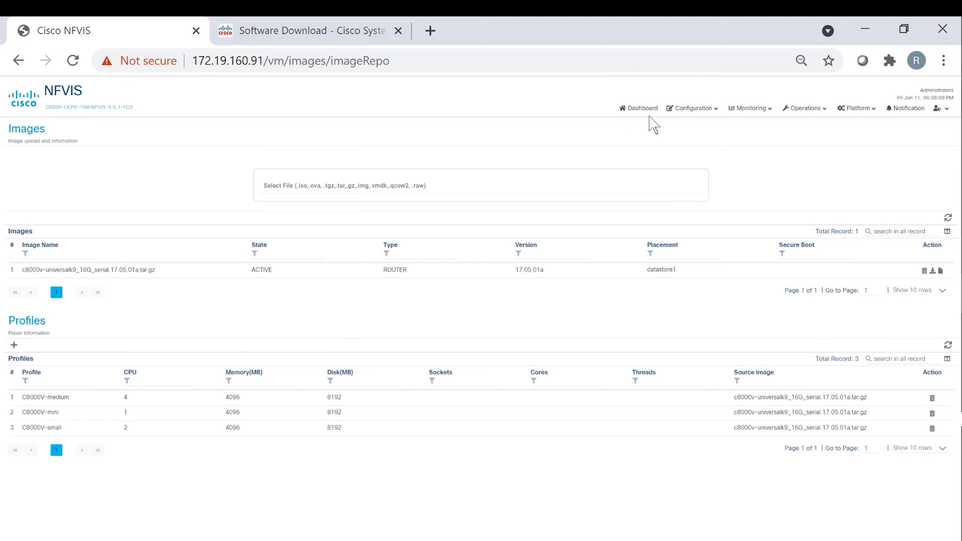
# - Open the VM deployment view with the network topology
pyautogui.click(690, 109)
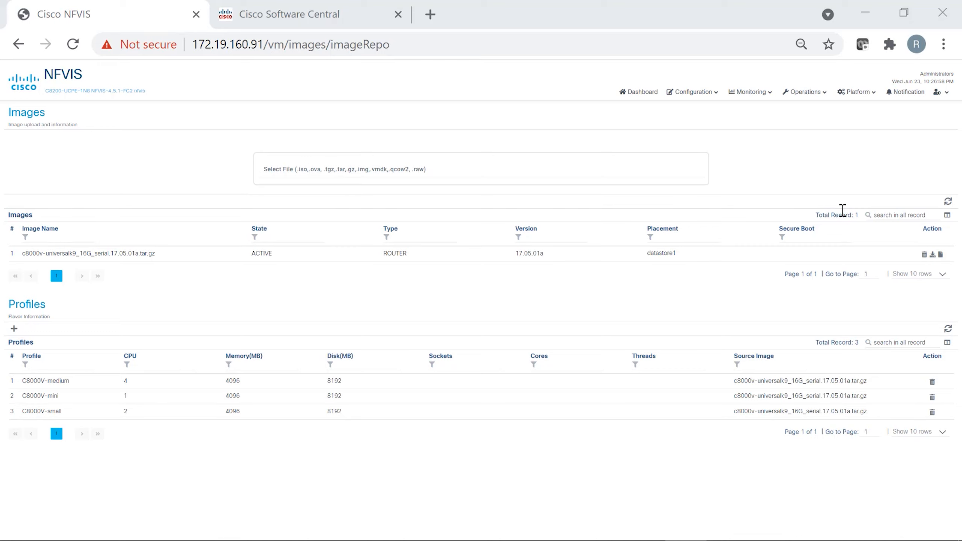
pyautogui.click(693, 92)
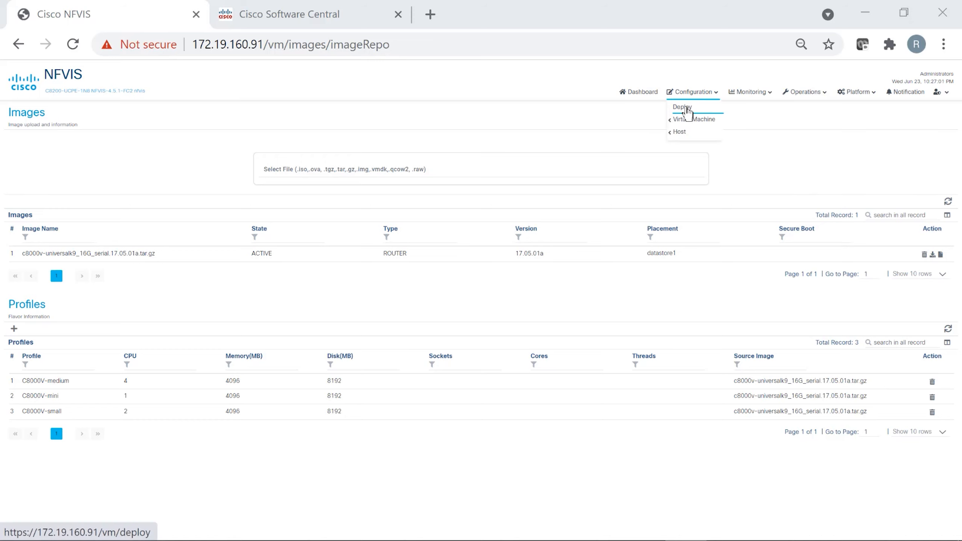
pyautogui.click(684, 107)
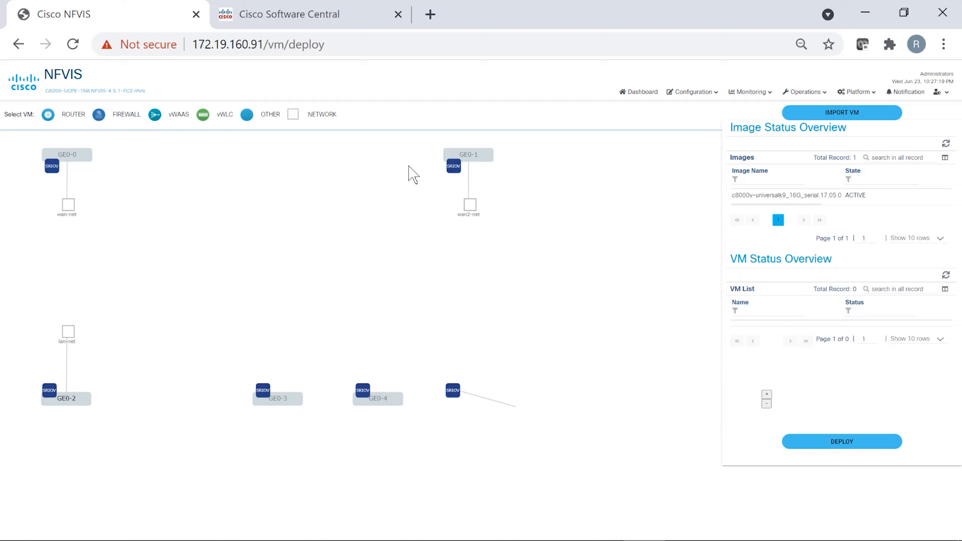
# - Open the Networks list showing wan-net, wan2-net and lan-net on GE0-0 to GE0-2
pyautogui.click(692, 92)
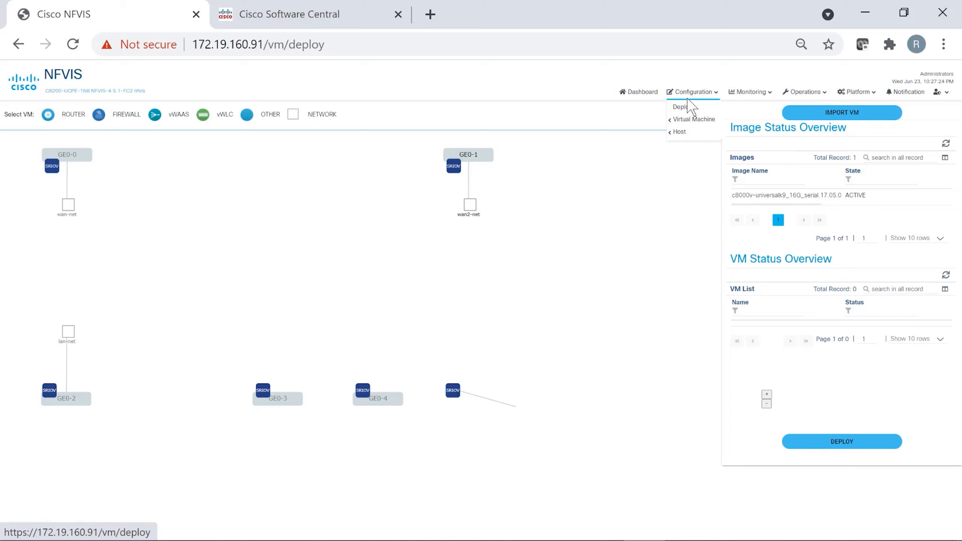
pyautogui.moveTo(678, 122)
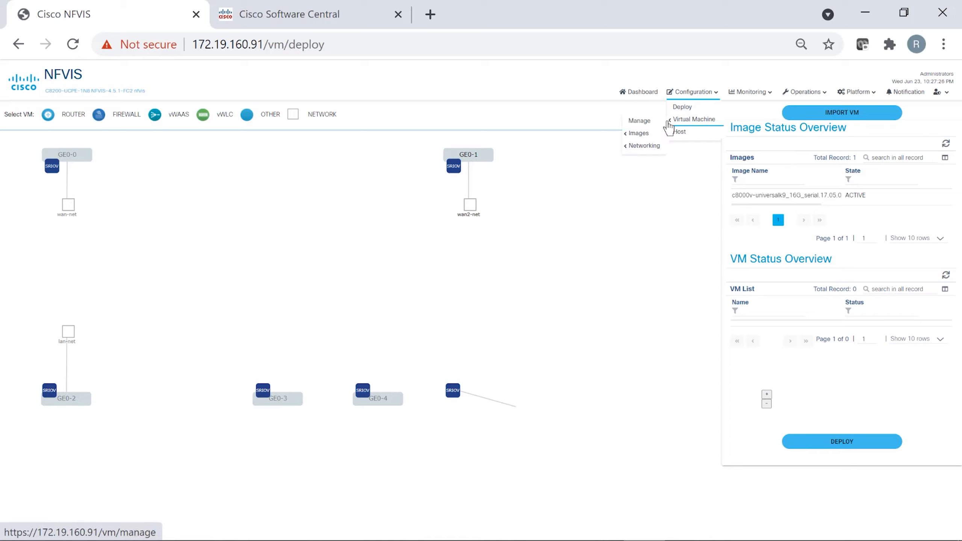
pyautogui.moveTo(643, 148)
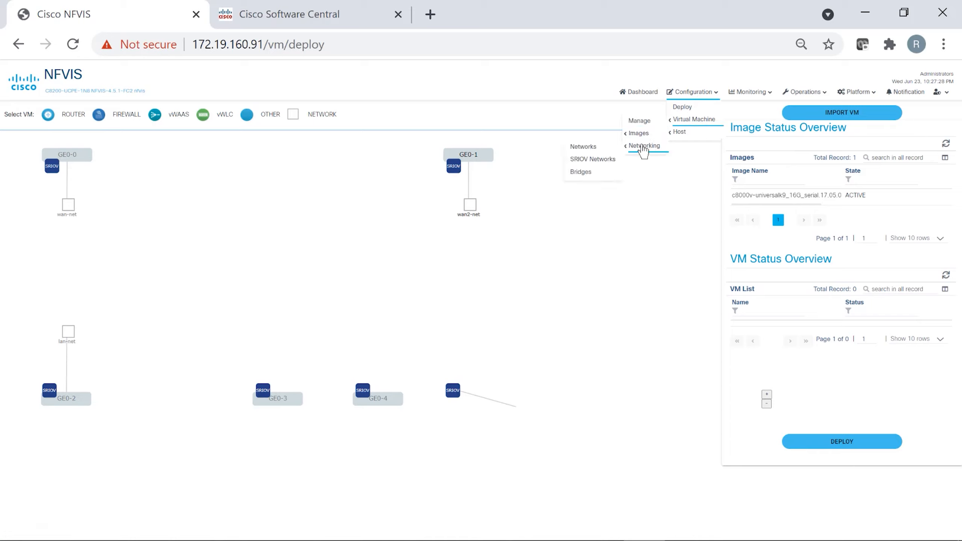
pyautogui.click(604, 151)
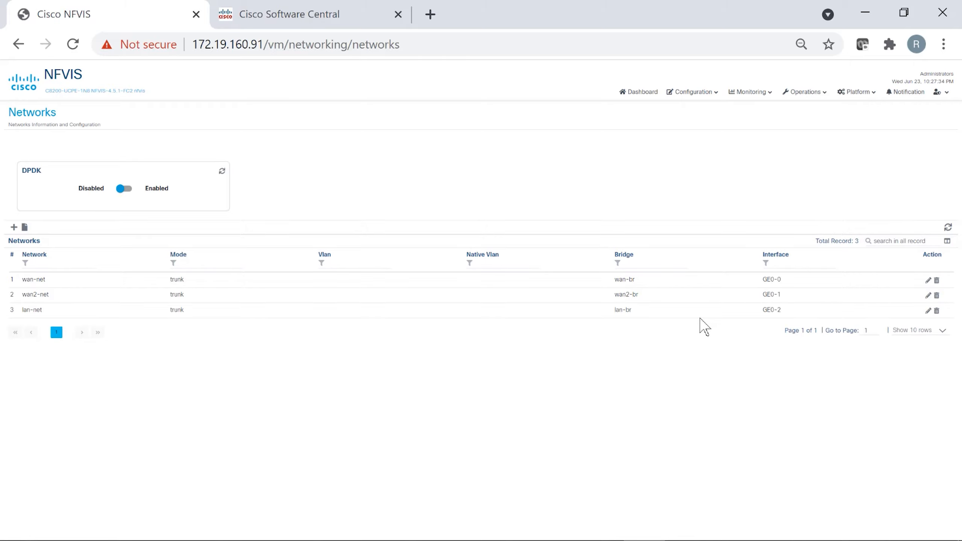
# - Add network mgmt-net on a new bridge mgmt-br attached to interface GE0-5
pyautogui.click(14, 228)
pyautogui.click(286, 273)
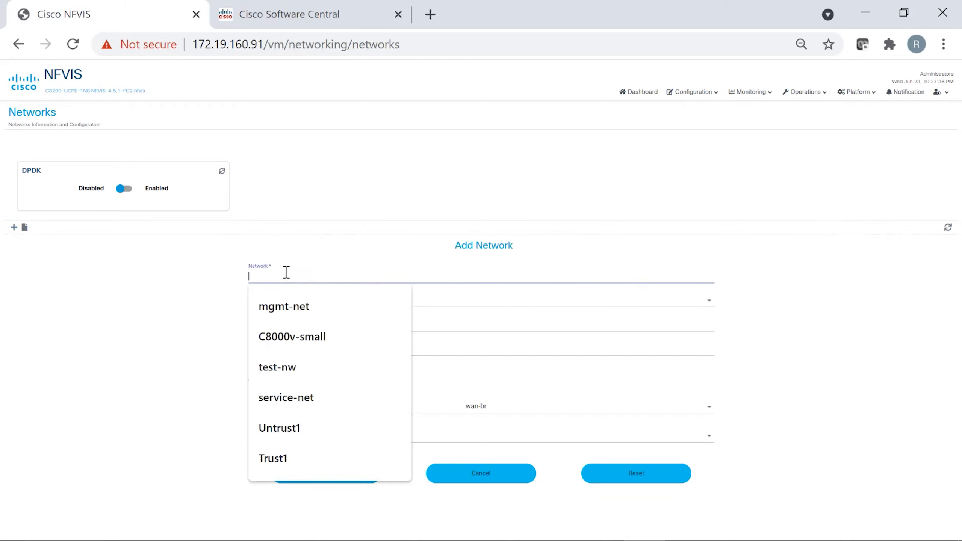
pyautogui.click(295, 307)
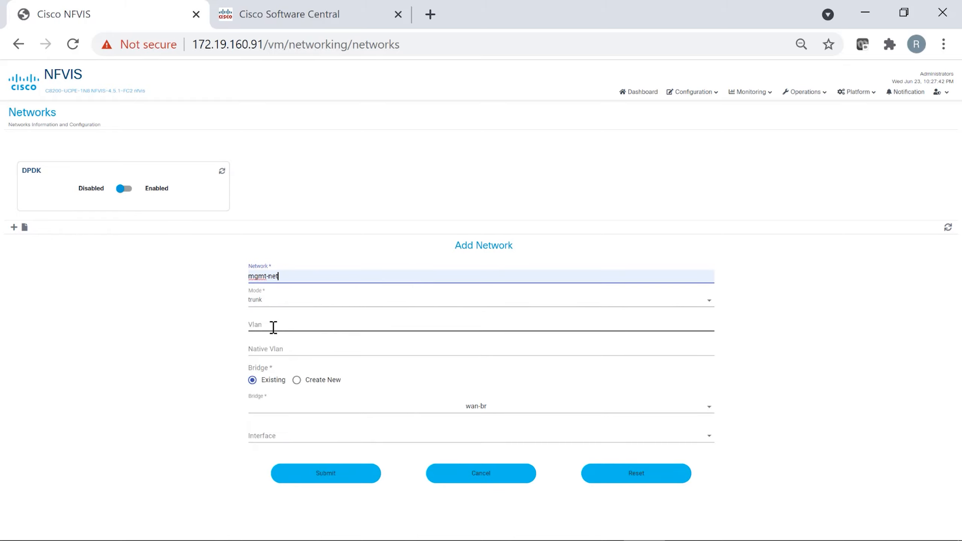
pyautogui.click(297, 380)
pyautogui.click(332, 411)
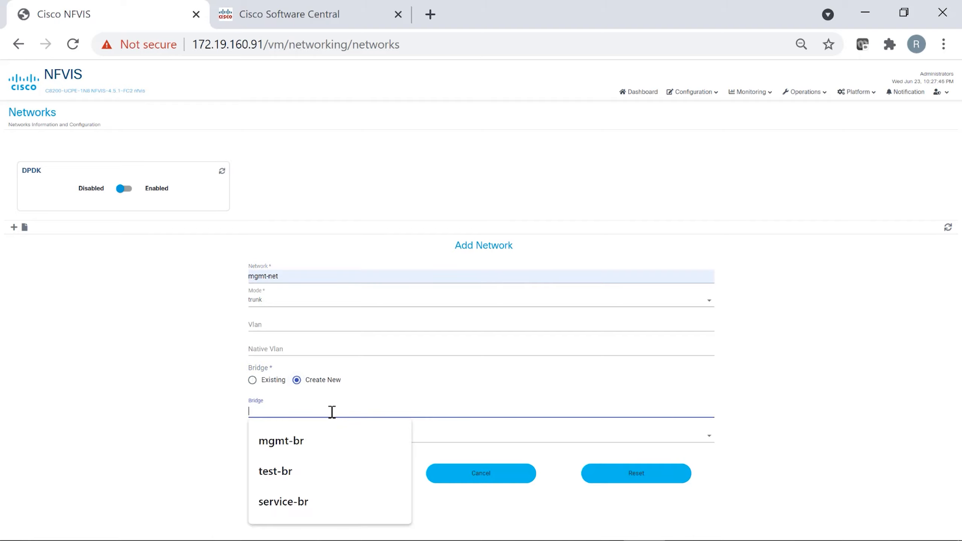
pyautogui.click(288, 447)
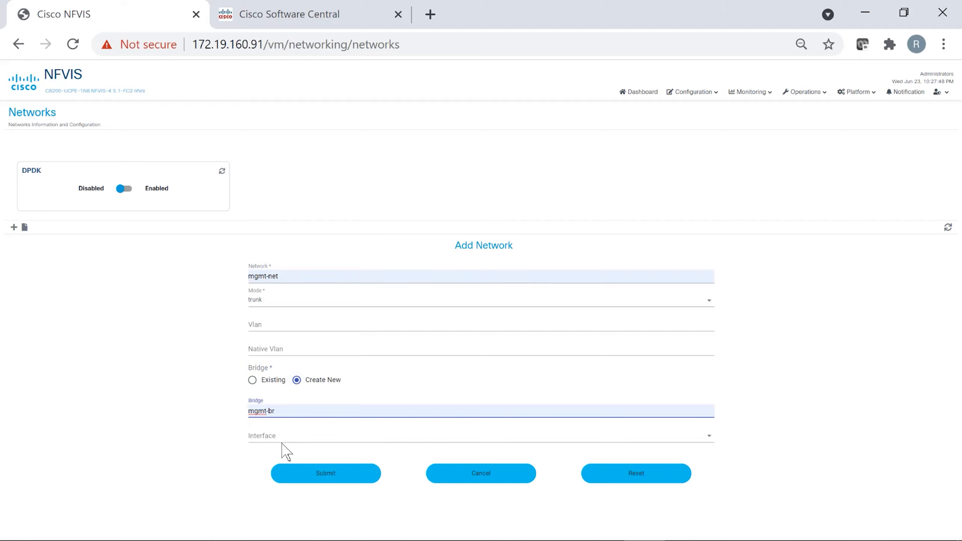
pyautogui.click(275, 438)
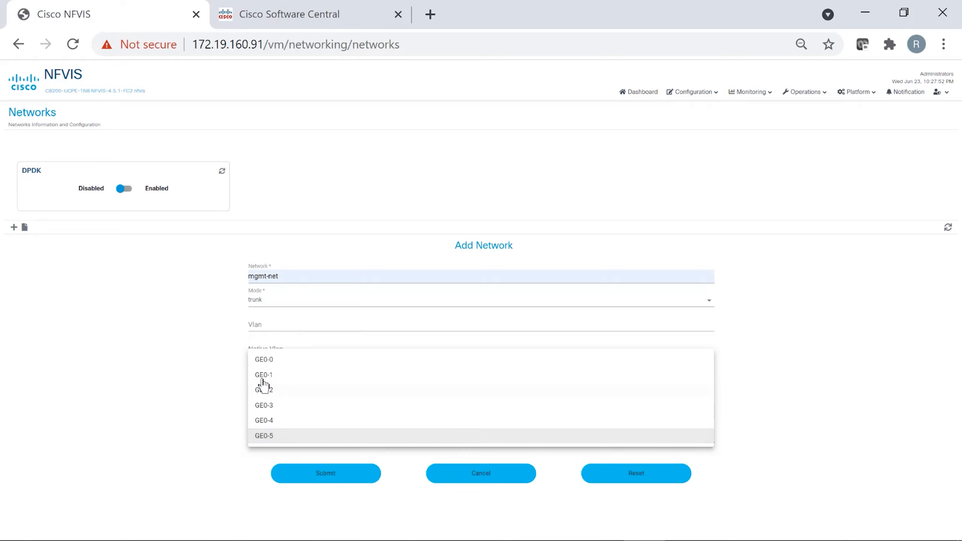
pyautogui.click(287, 435)
pyautogui.click(337, 474)
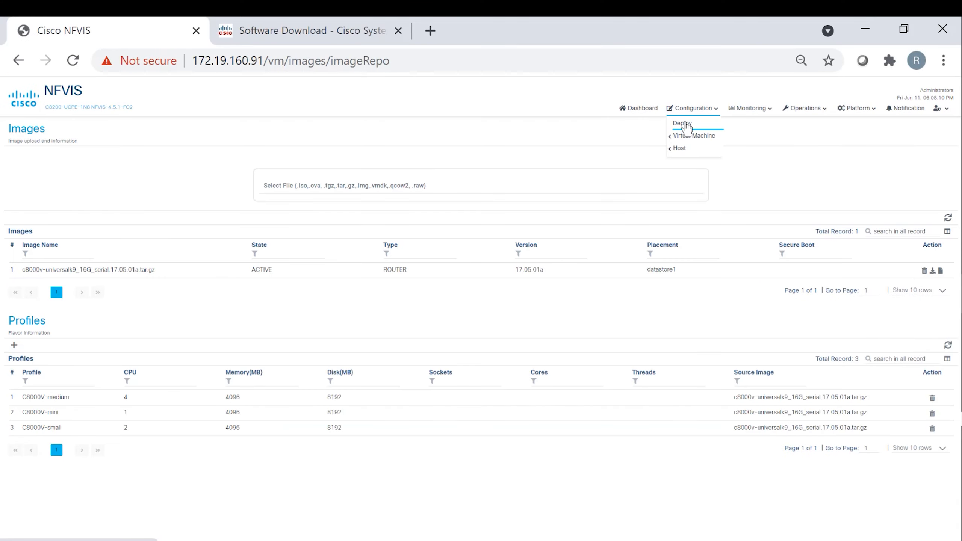
# - Place a router VM, ROUTER4, on the deployment topology canvas
pyautogui.click(684, 124)
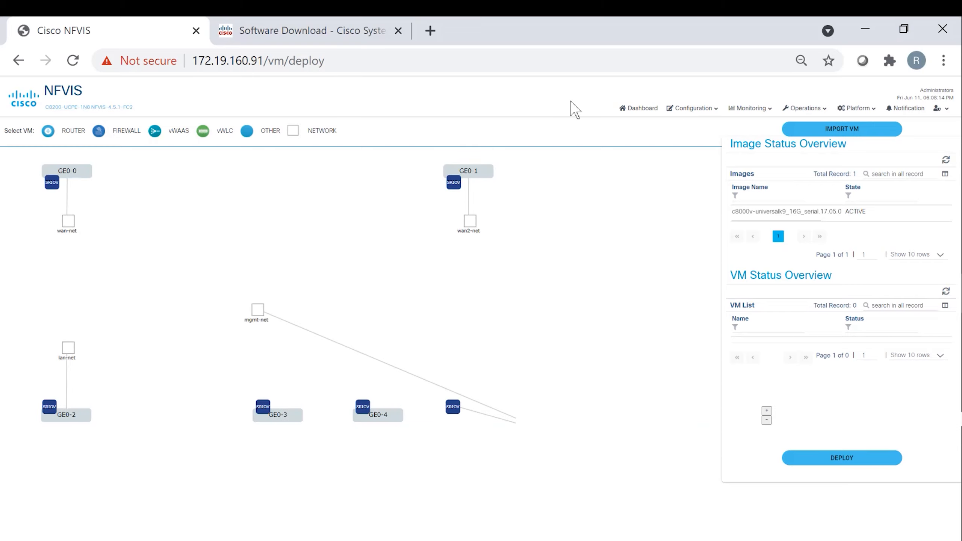
pyautogui.click(48, 131)
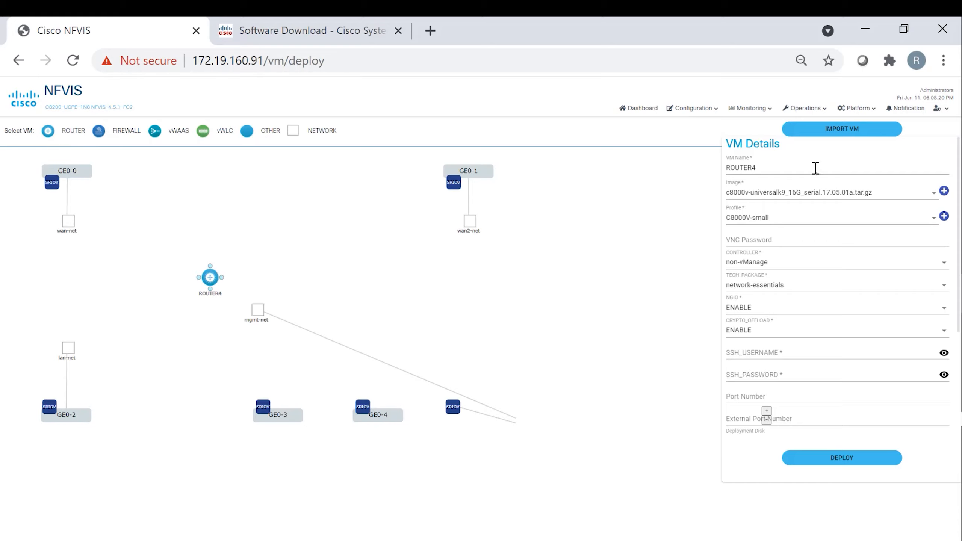
# - Rename the VM to ROUTER; set non-vManage, network-advantage, NGIO disabled, crypto offload enabled
pyautogui.click(781, 171)
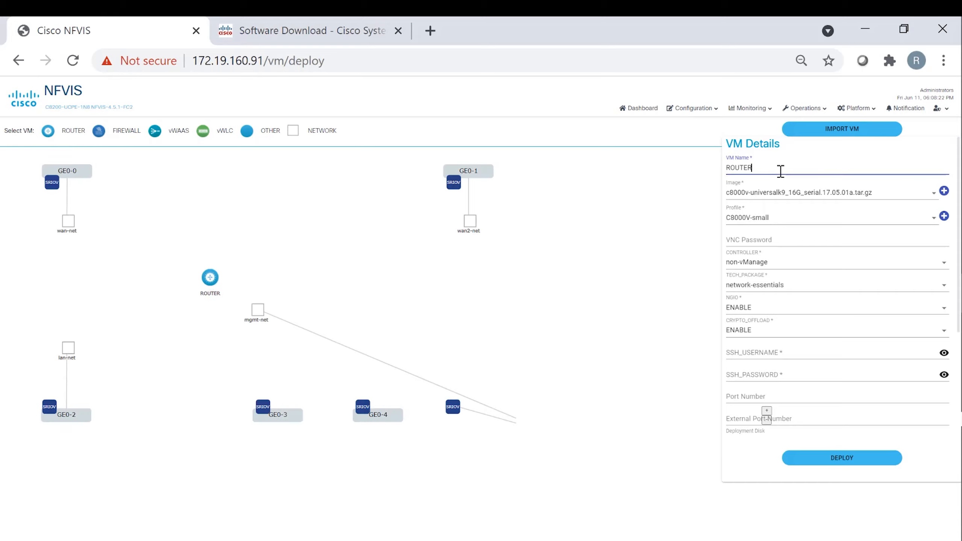
pyautogui.press('BackSpace')
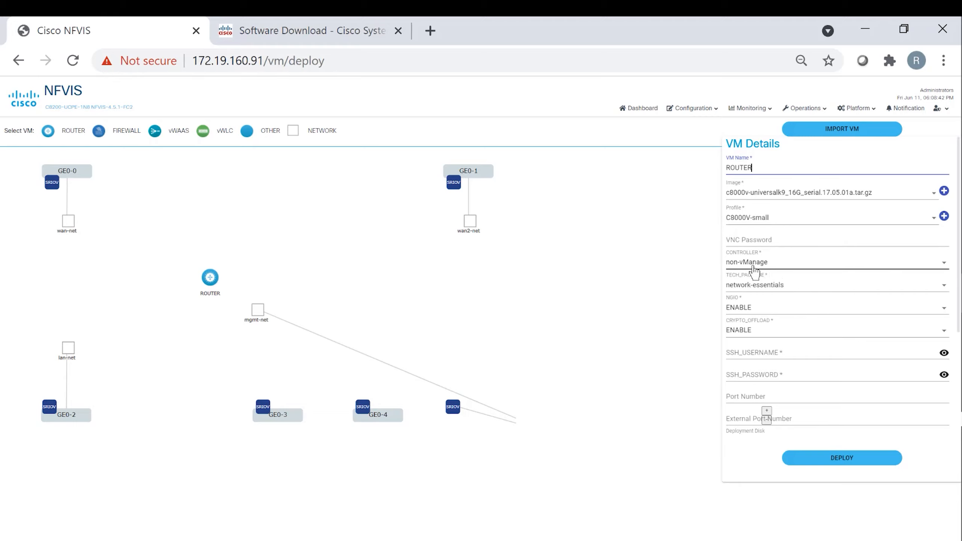
pyautogui.click(767, 265)
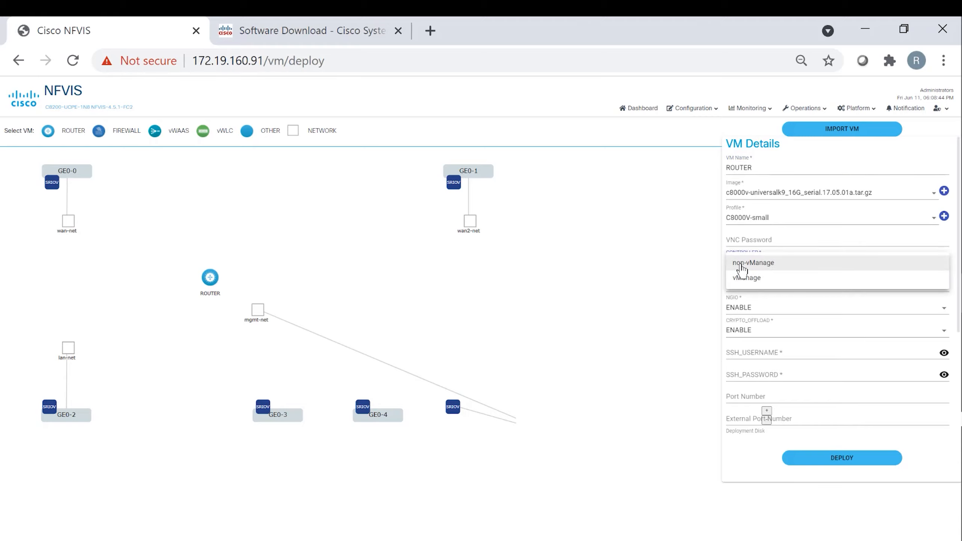
pyautogui.click(750, 268)
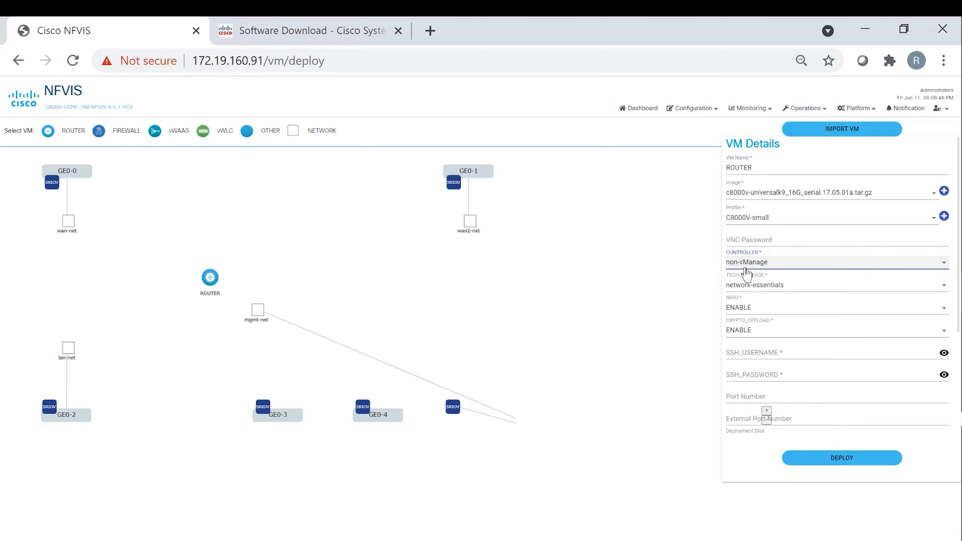
pyautogui.click(786, 292)
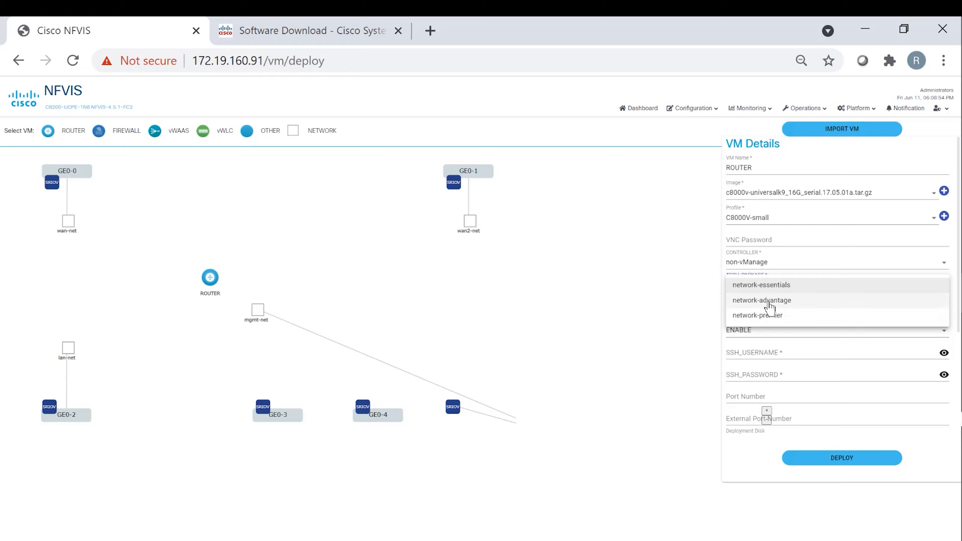
pyautogui.click(765, 304)
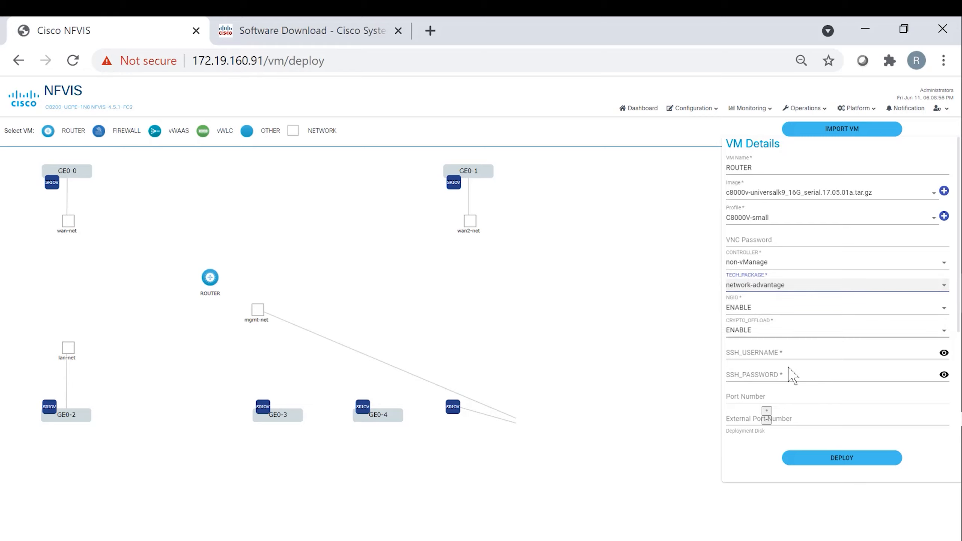
pyautogui.click(748, 308)
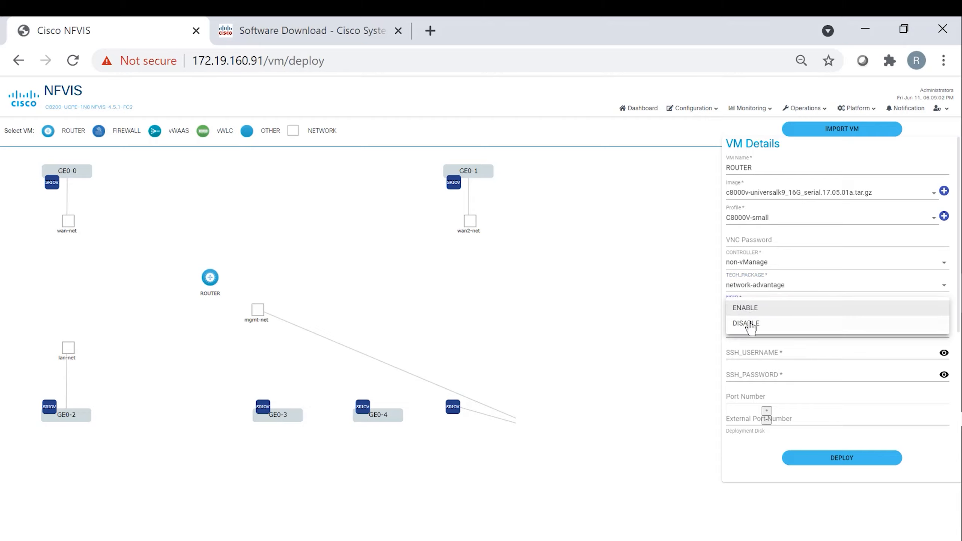
pyautogui.click(751, 325)
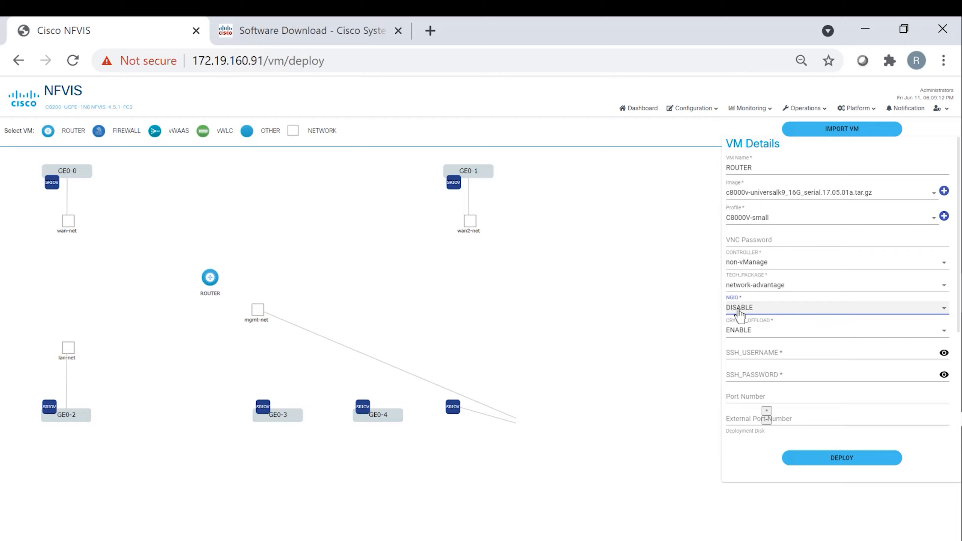
pyautogui.click(750, 336)
pyautogui.click(746, 330)
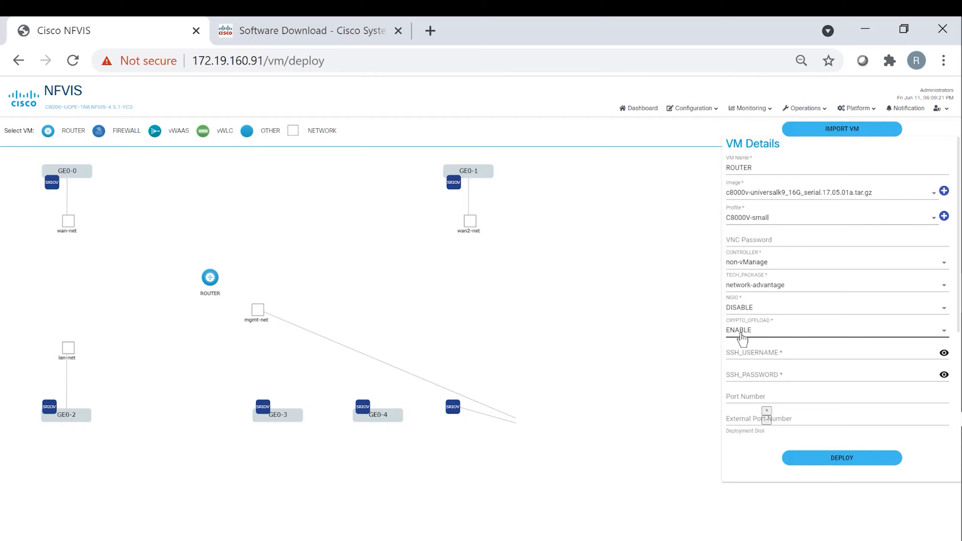
# - Enter SSH username admin and a password, port number 22, external port 2001
pyautogui.click(746, 353)
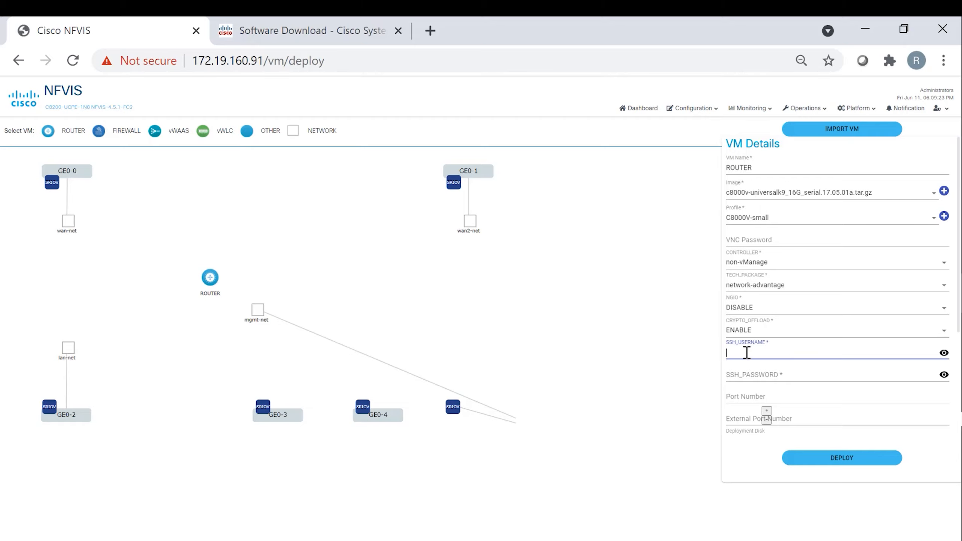
pyautogui.write('admin')
pyautogui.press('Tab')
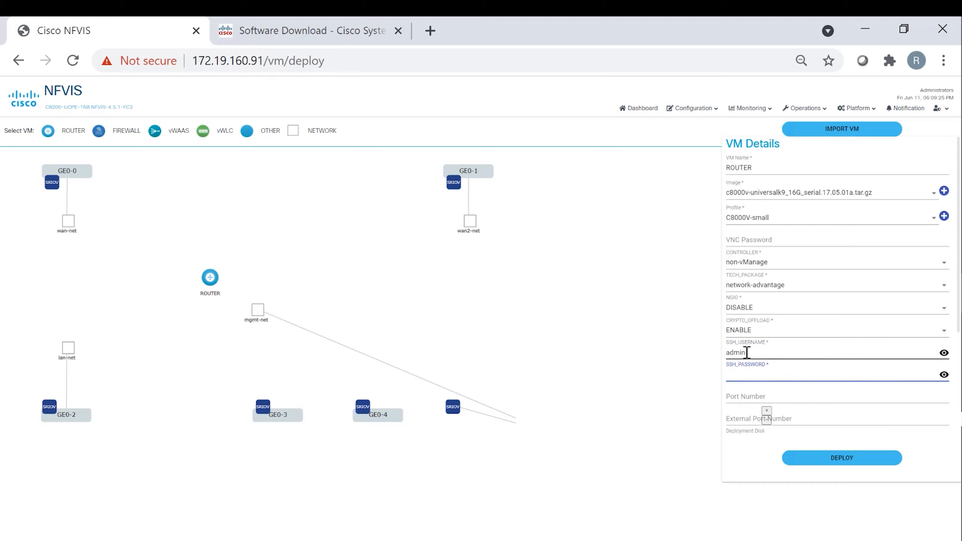
pyautogui.write('•••••••')
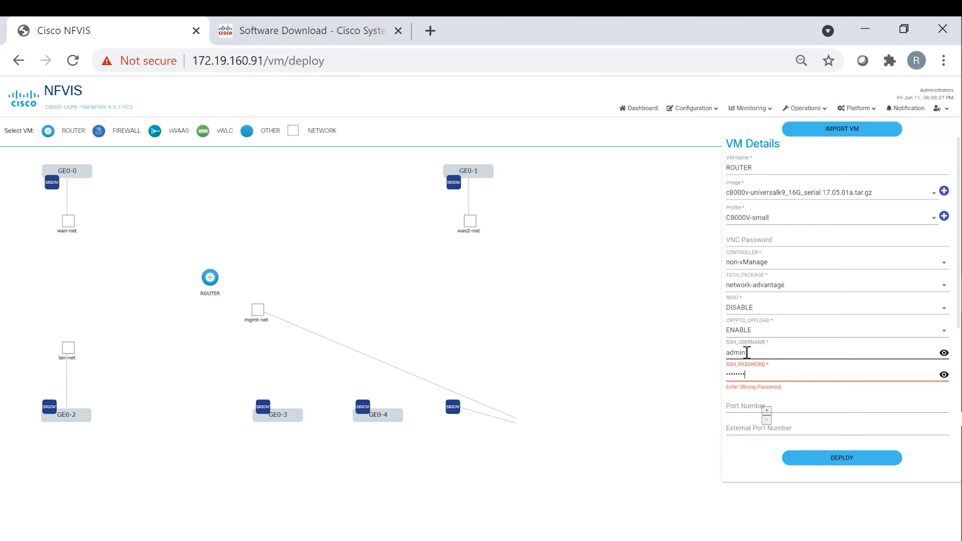
pyautogui.write('••')
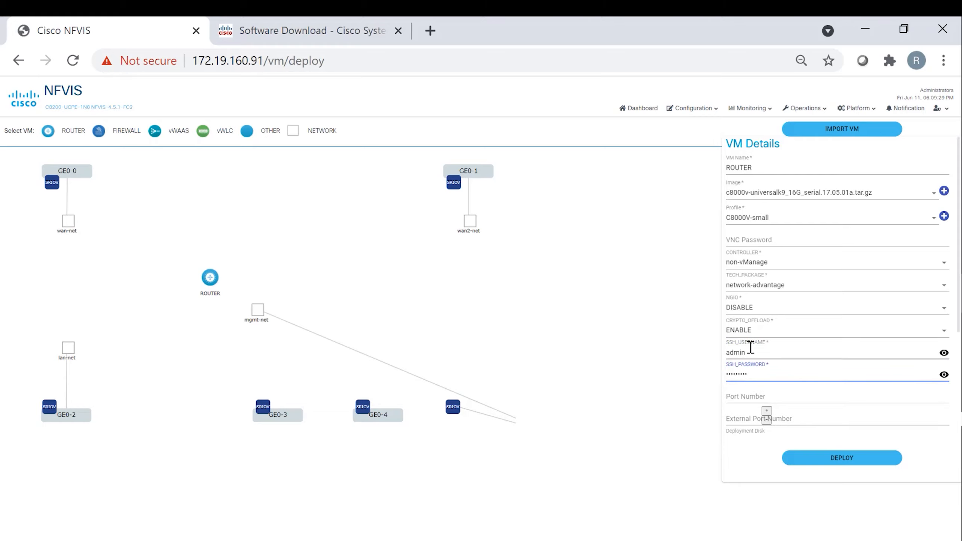
pyautogui.click(745, 396)
pyautogui.write('22')
pyautogui.click(738, 420)
pyautogui.write('2001')
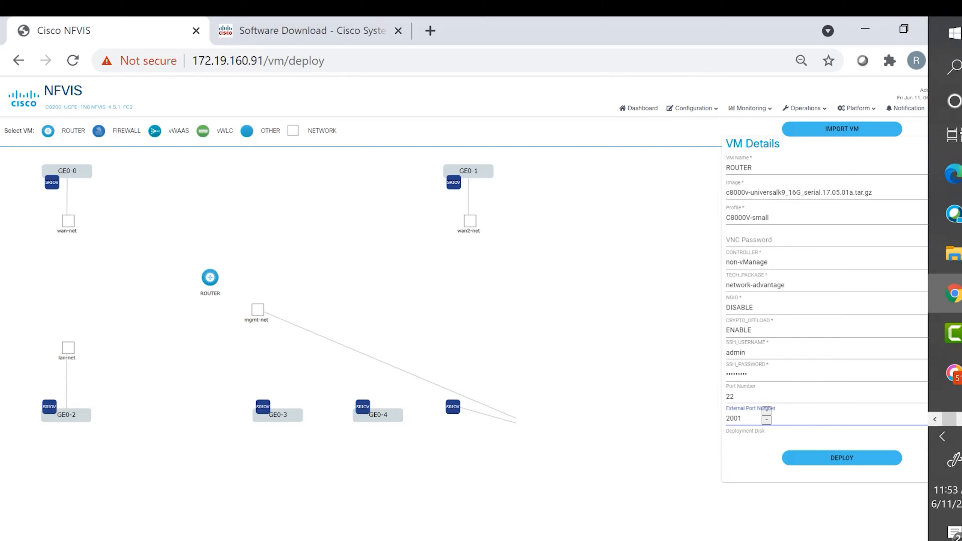
pyautogui.click(671, 434)
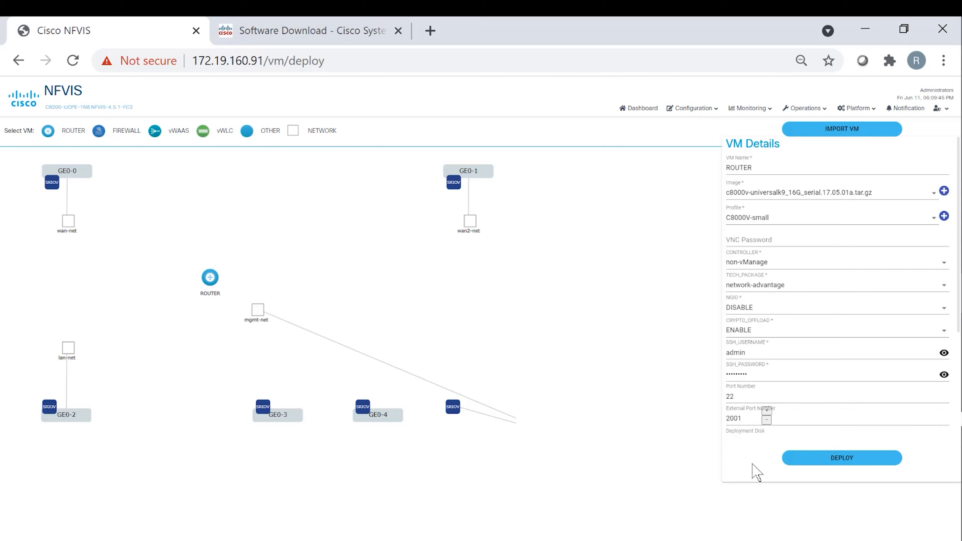
# - Set the deployment disk to datastore1(internal) and the source bridge to wan-br
pyautogui.click(748, 440)
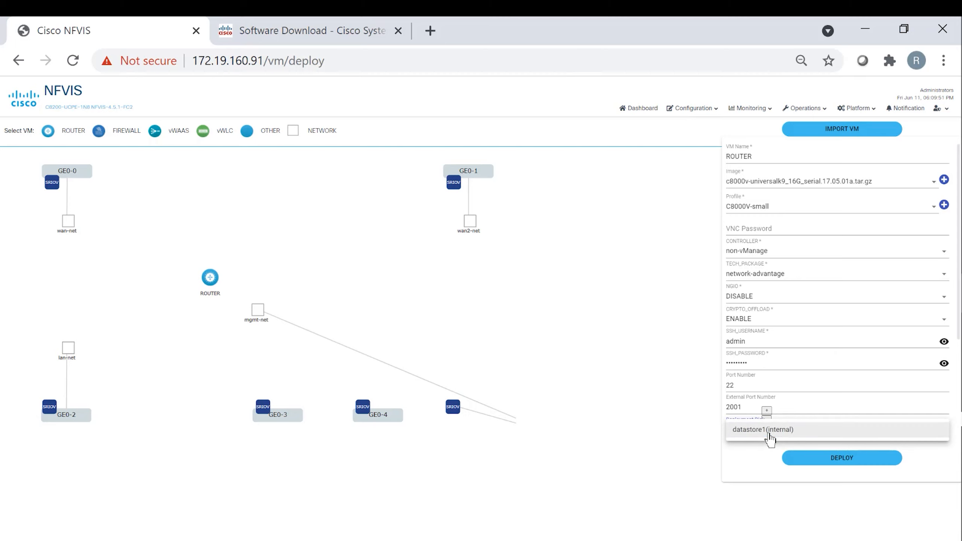
pyautogui.click(673, 426)
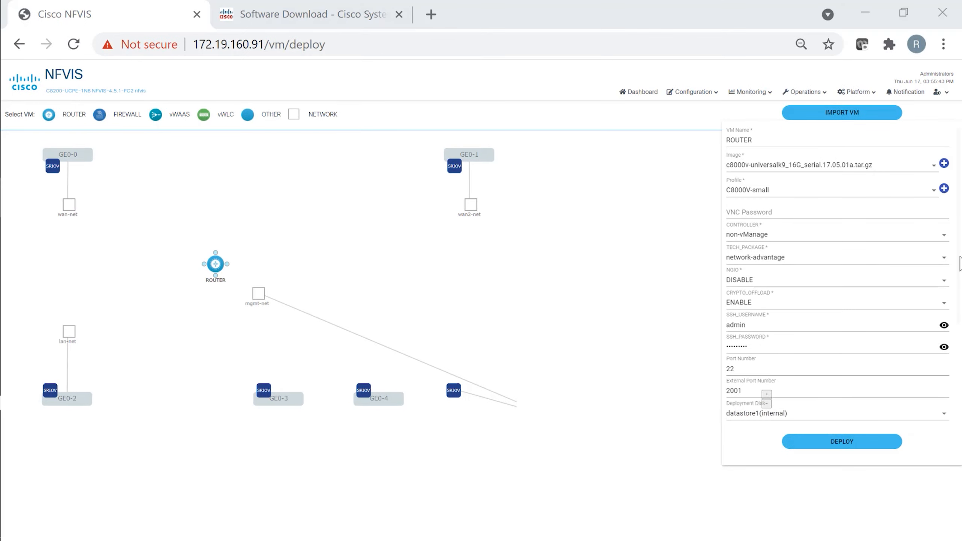
pyautogui.moveTo(960, 258); pyautogui.dragTo(958, 364)
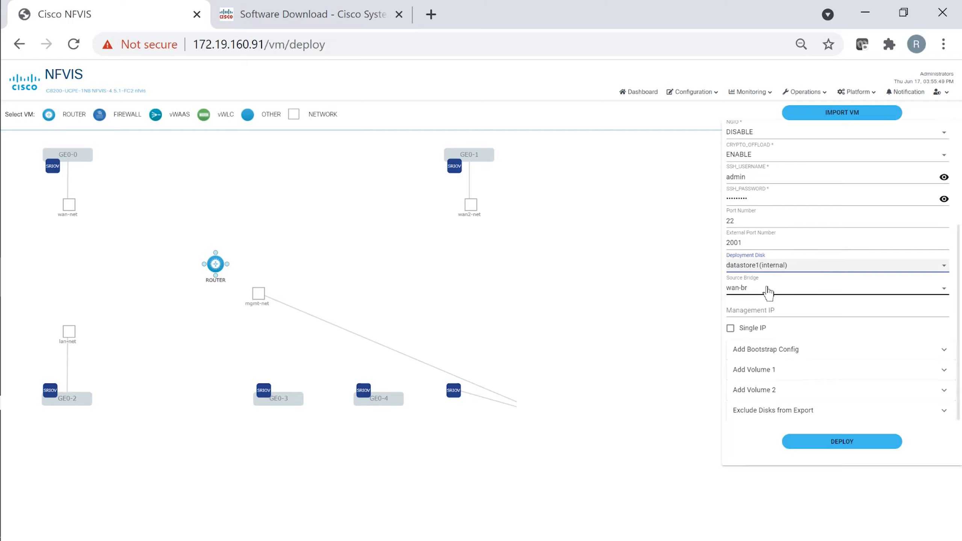
pyautogui.click(768, 290)
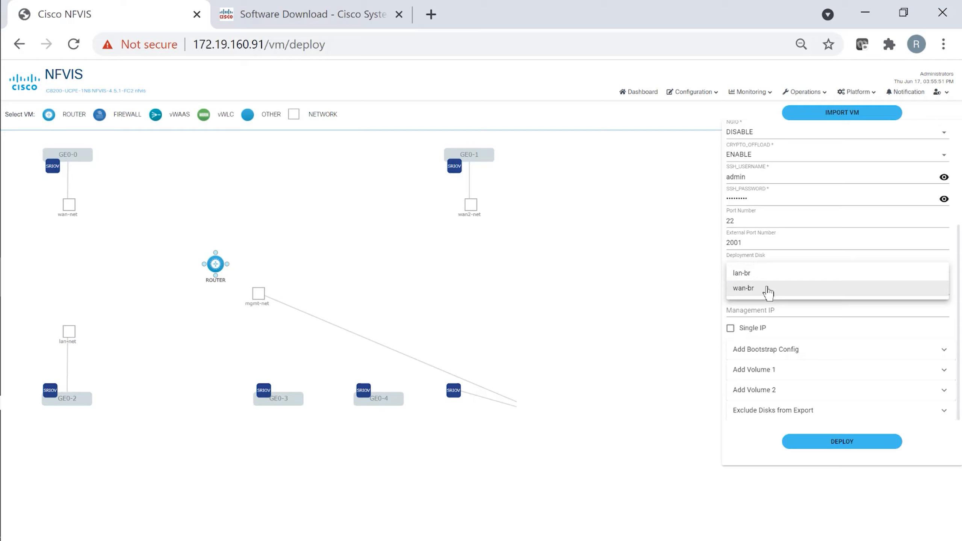
pyautogui.click(768, 290)
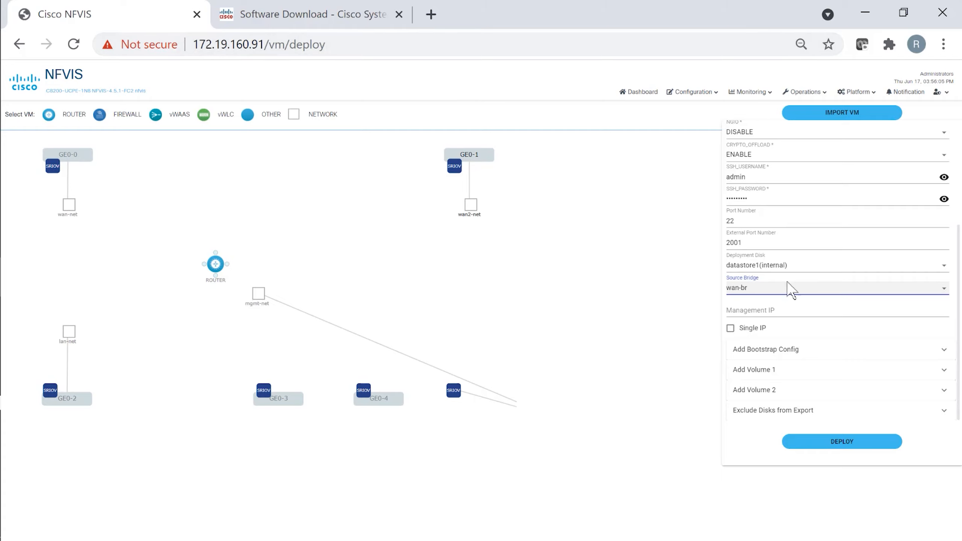
pyautogui.click(778, 291)
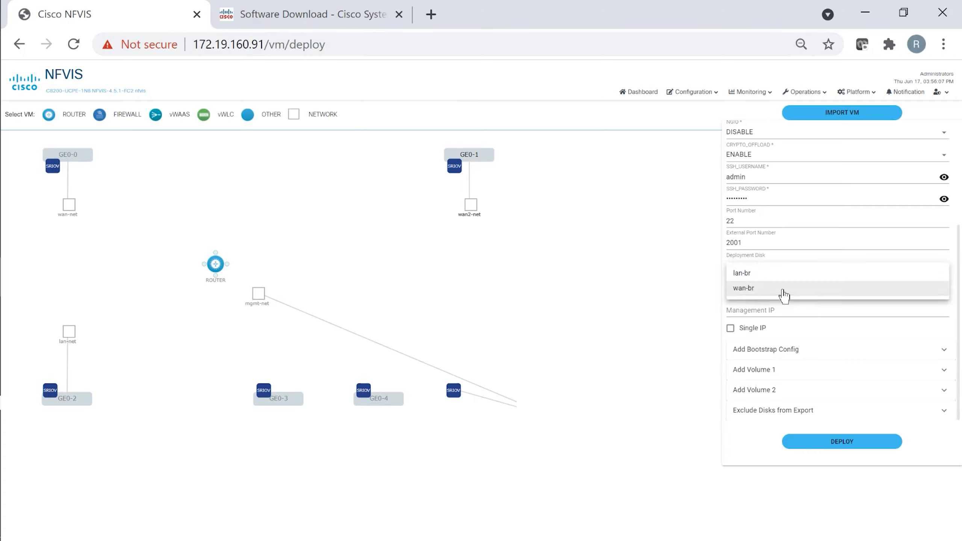
pyautogui.click(777, 290)
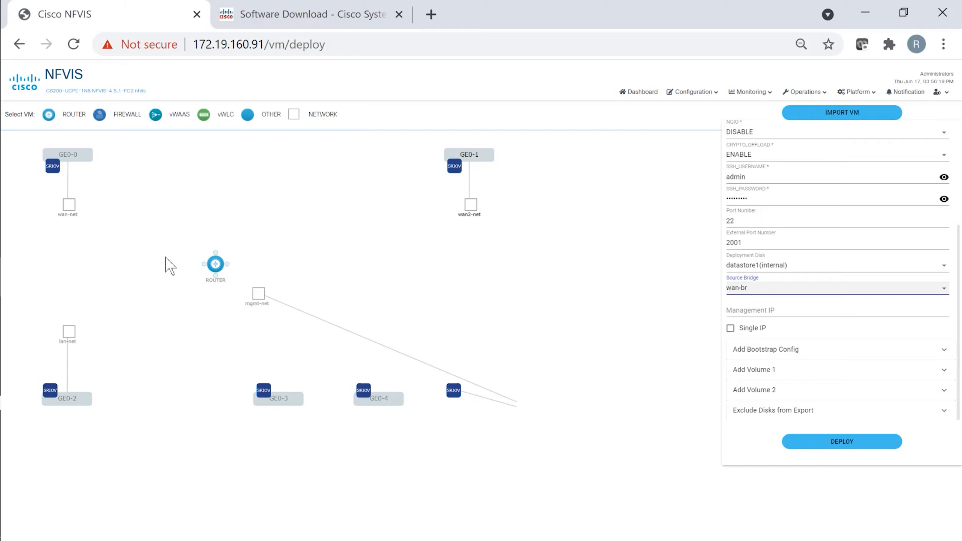
# - Link ROUTER to the GE0-0 SRIOV port (SRIOV ID 1), lan-net and mgmt-net
pyautogui.moveTo(204, 263); pyautogui.dragTo(53, 168)
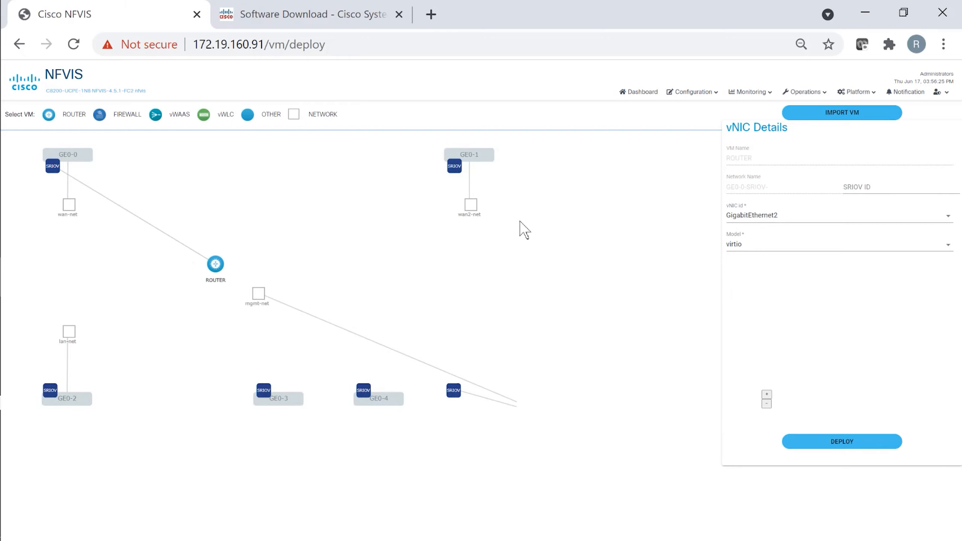
pyautogui.click(851, 187)
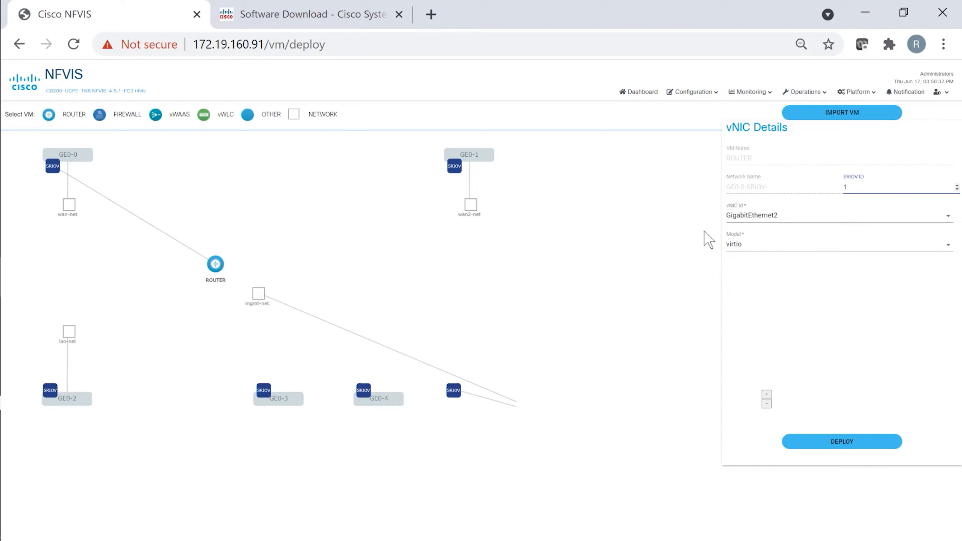
pyautogui.click(217, 267)
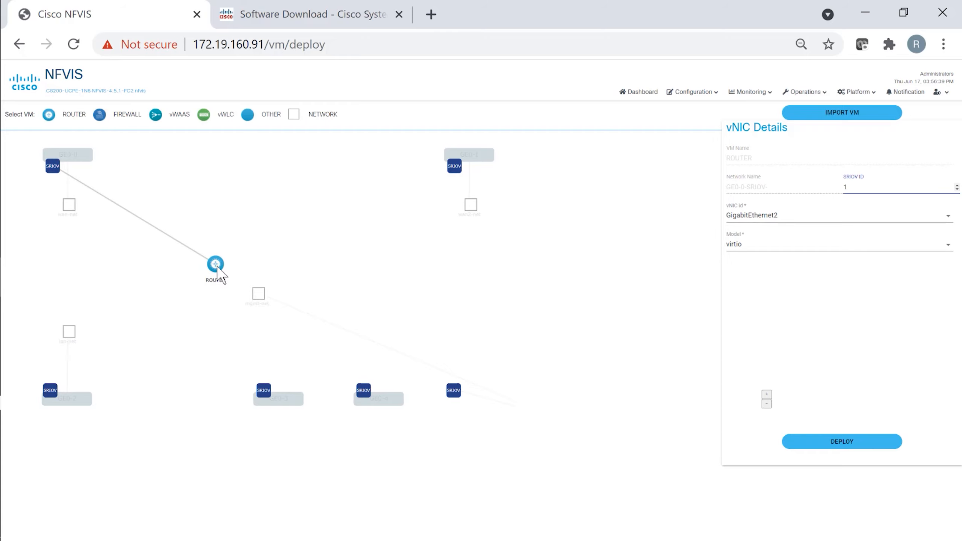
pyautogui.click(218, 268)
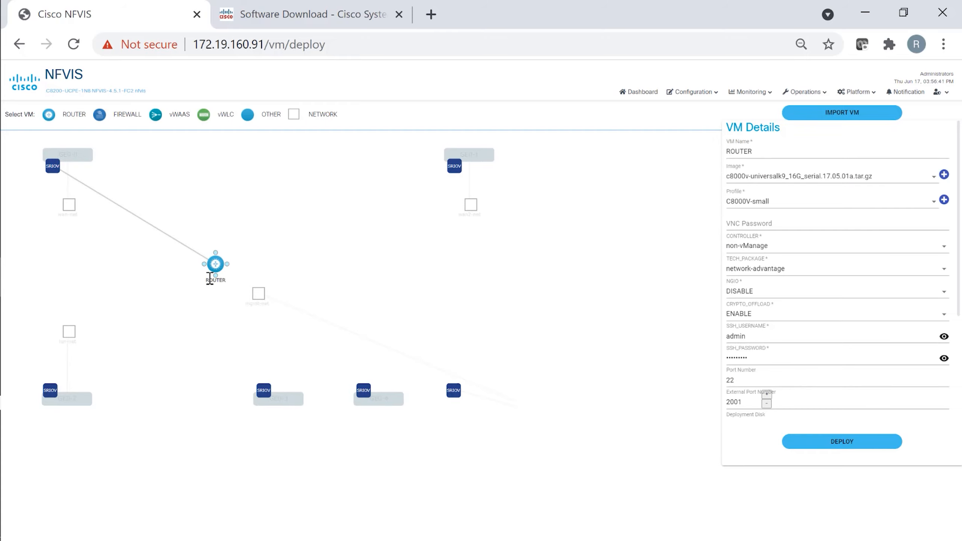
pyautogui.moveTo(216, 278); pyautogui.dragTo(71, 332)
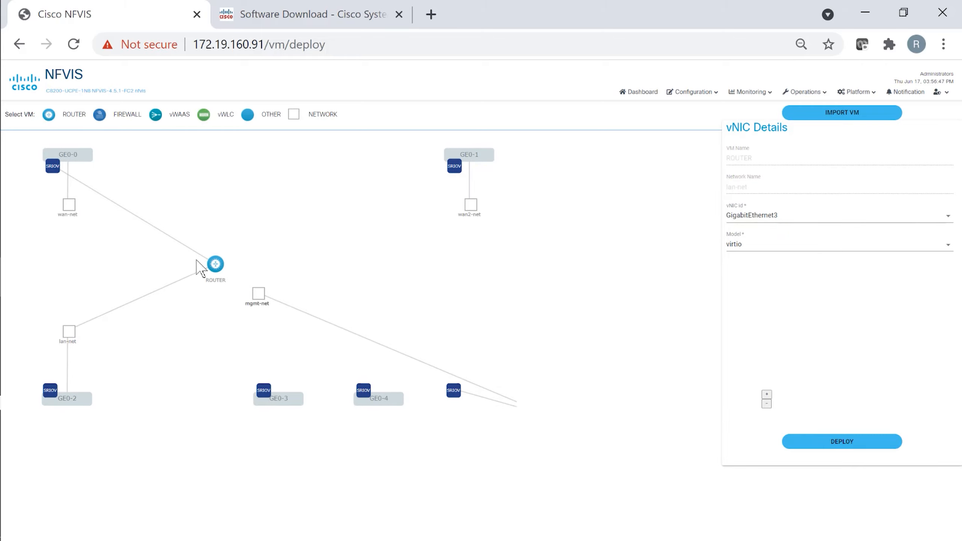
pyautogui.click(215, 268)
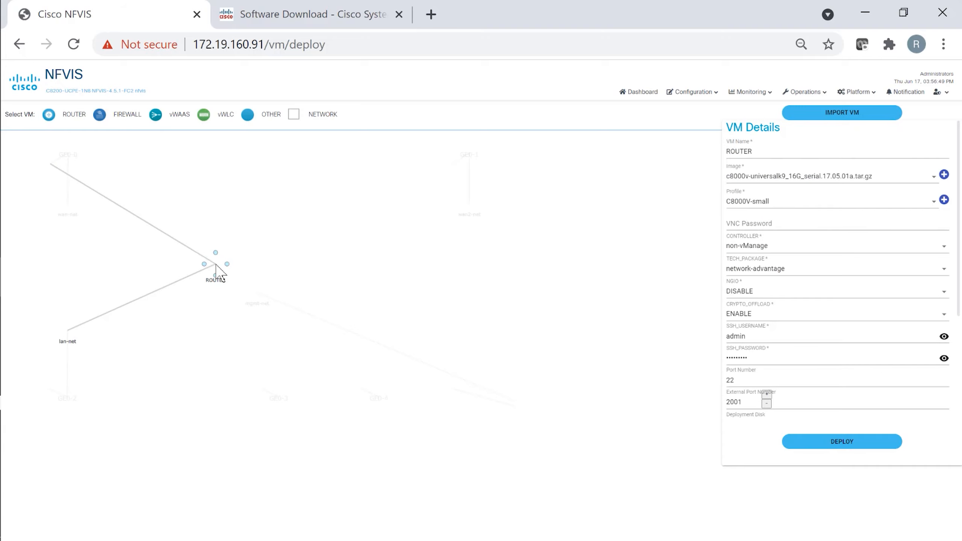
pyautogui.moveTo(227, 265); pyautogui.dragTo(260, 299)
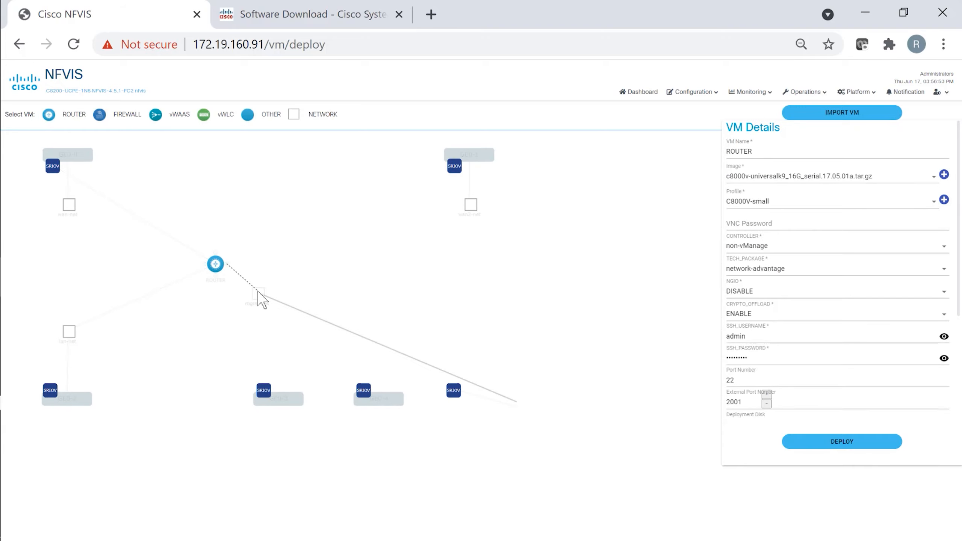
pyautogui.click(216, 265)
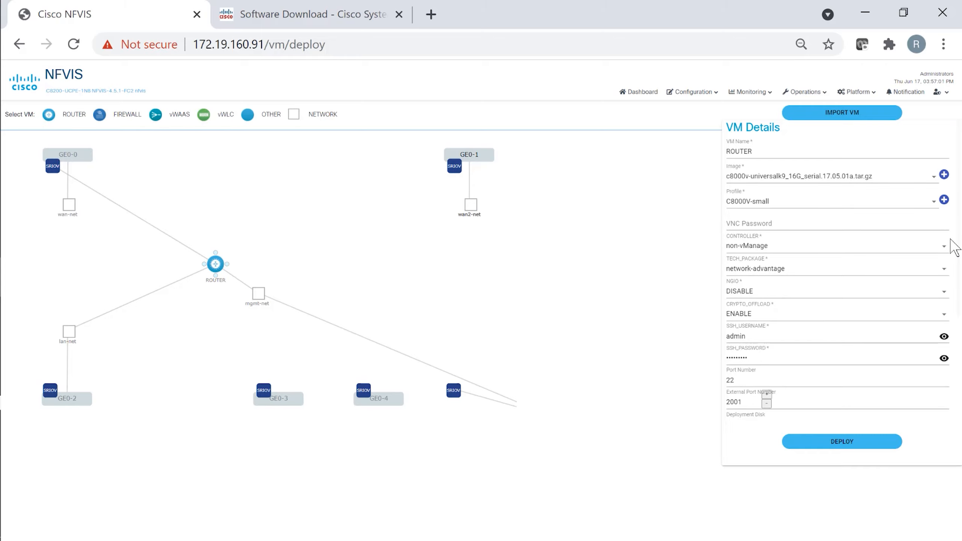
pyautogui.scroll(-5, 952, 239)
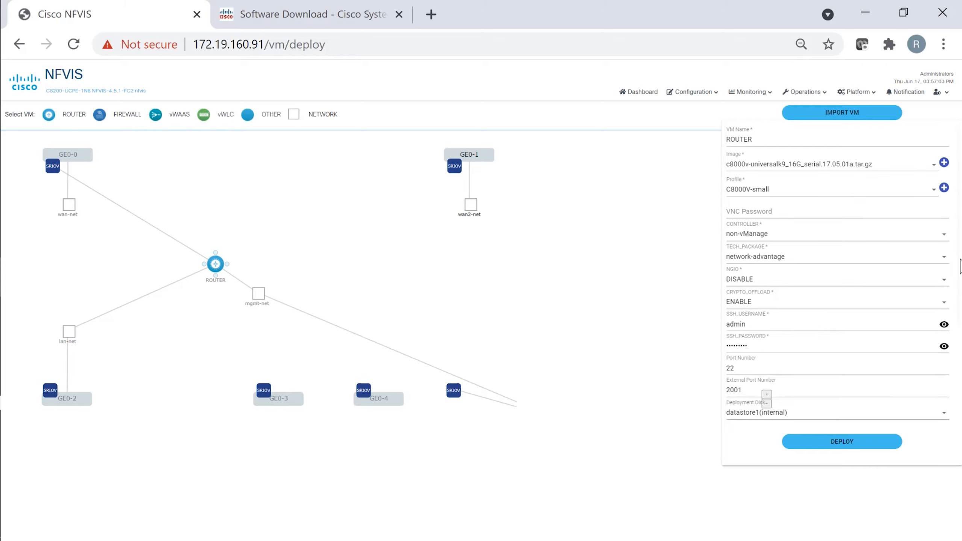
pyautogui.scroll(5, 949, 228)
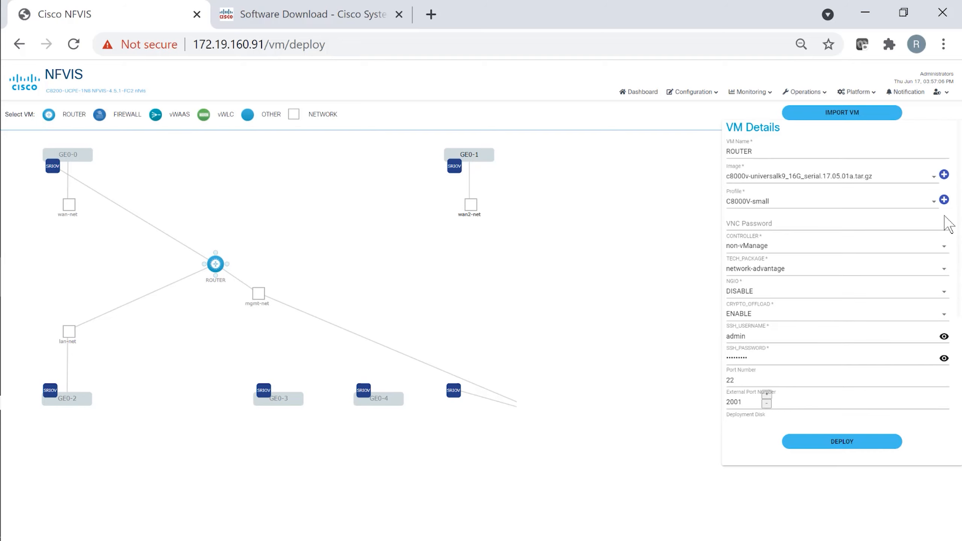
# - Deploy the ROUTER VM and go to the Manage VM list
pyautogui.click(812, 442)
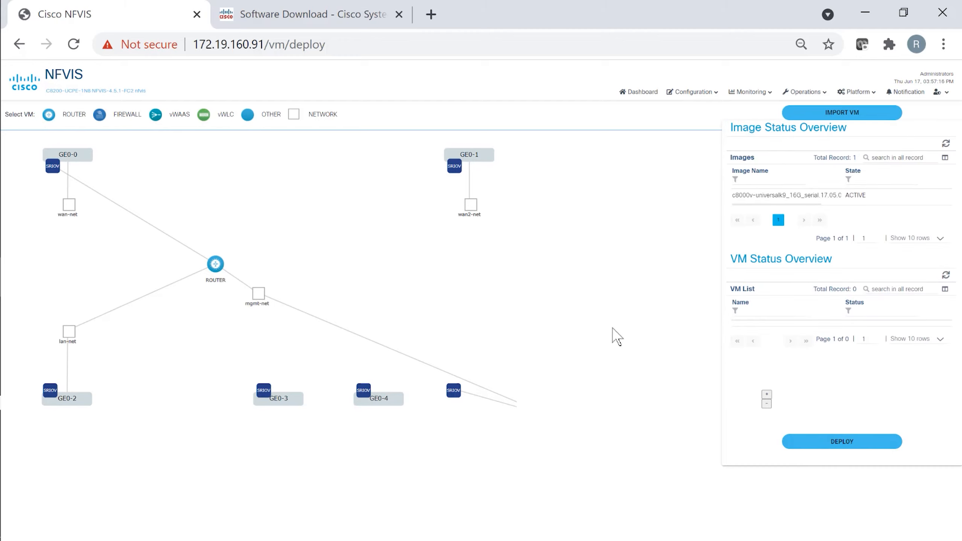
pyautogui.click(717, 97)
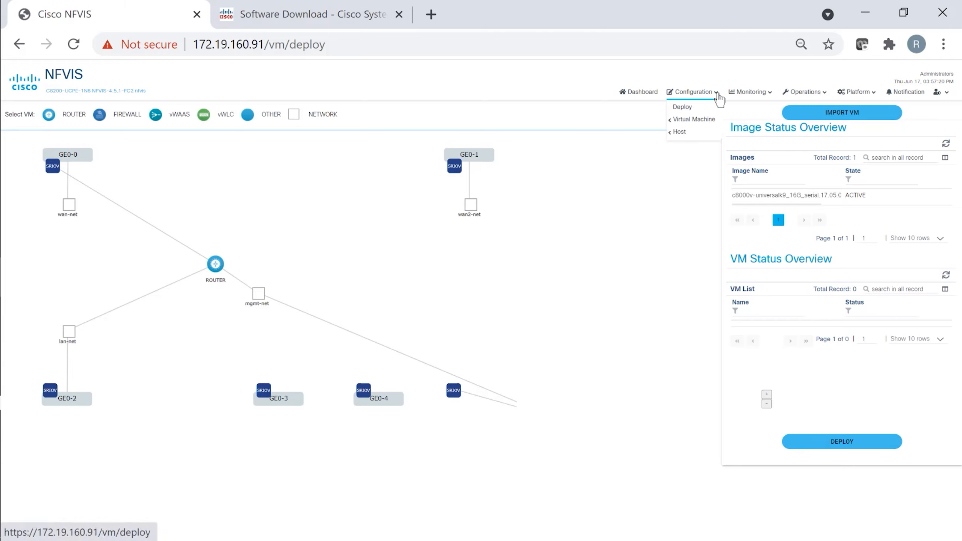
pyautogui.moveTo(690, 122)
pyautogui.click(639, 120)
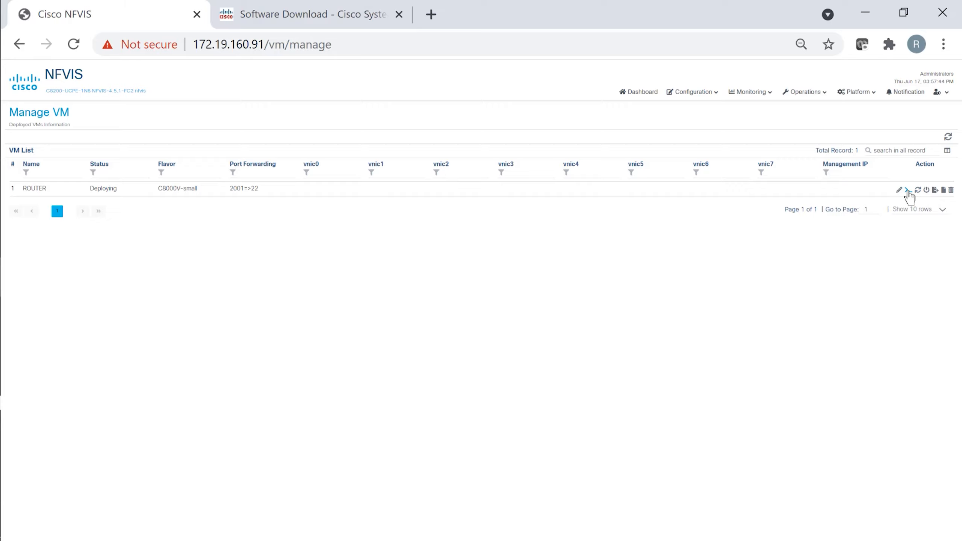
# - Open the ROUTER VM's console and watch it boot to 'Instance booted in private cloud'
pyautogui.click(908, 190)
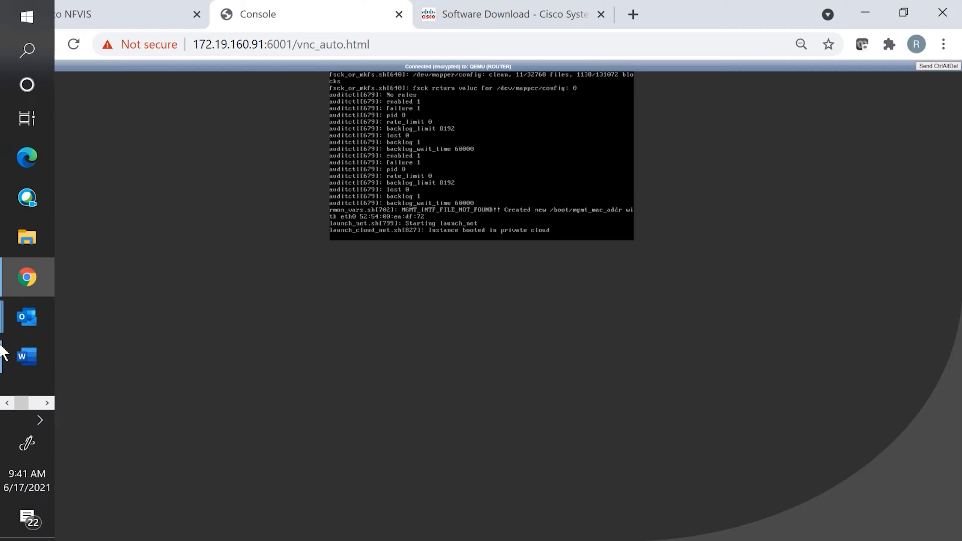
# - Launch PuTTY from the Windows taskbar
pyautogui.moveTo(2, 404)
pyautogui.click(37, 402)
pyautogui.click(7, 402)
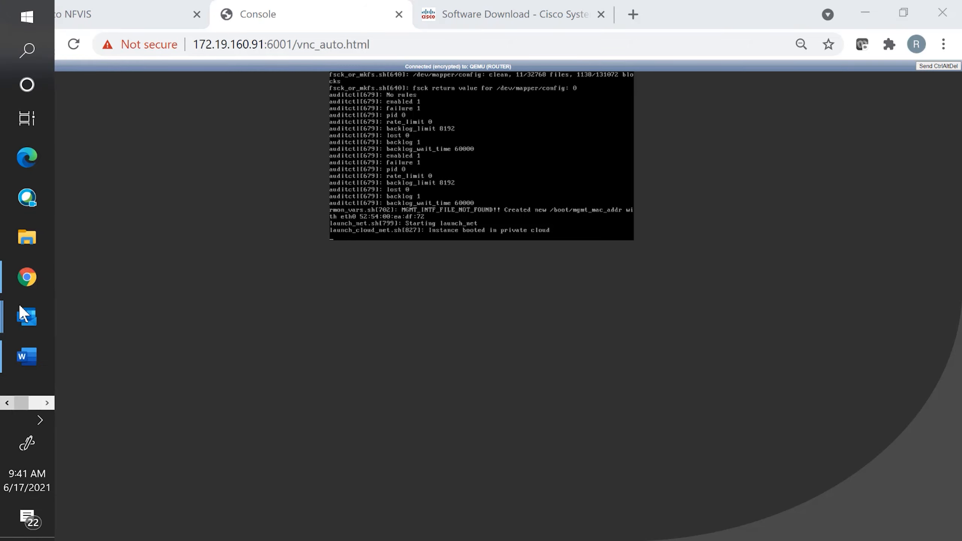
pyautogui.click(29, 42)
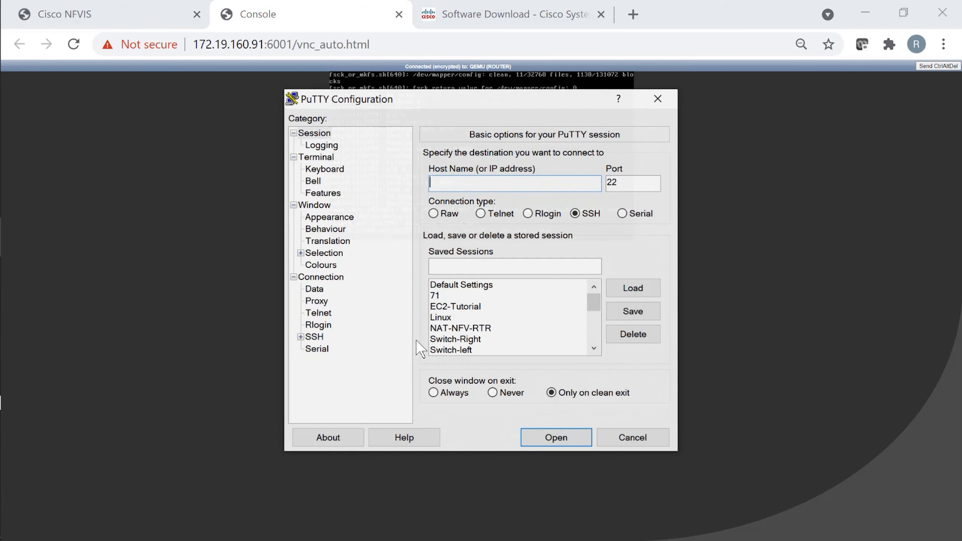
# - Open an SSH session to 172.19.160.91 on port 2001
pyautogui.click(624, 186)
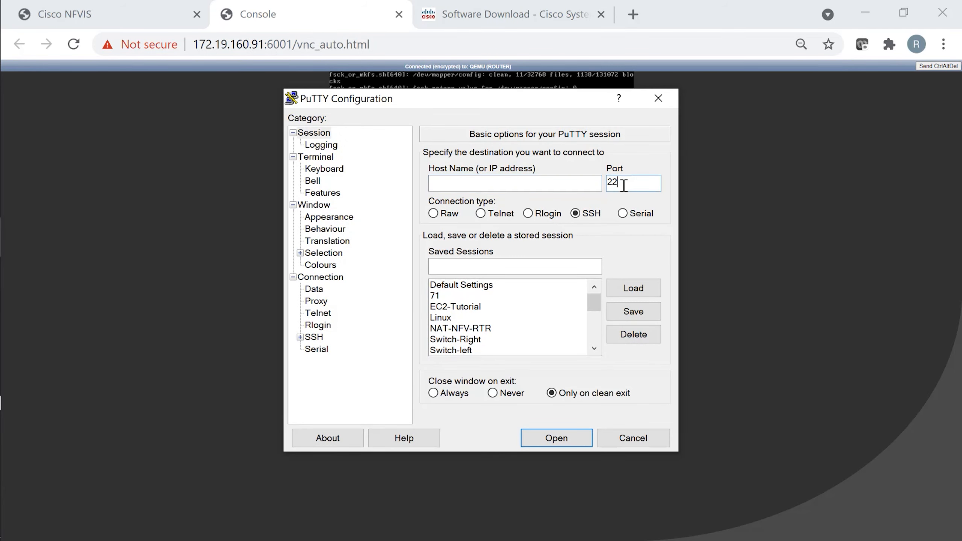
pyautogui.write('001')
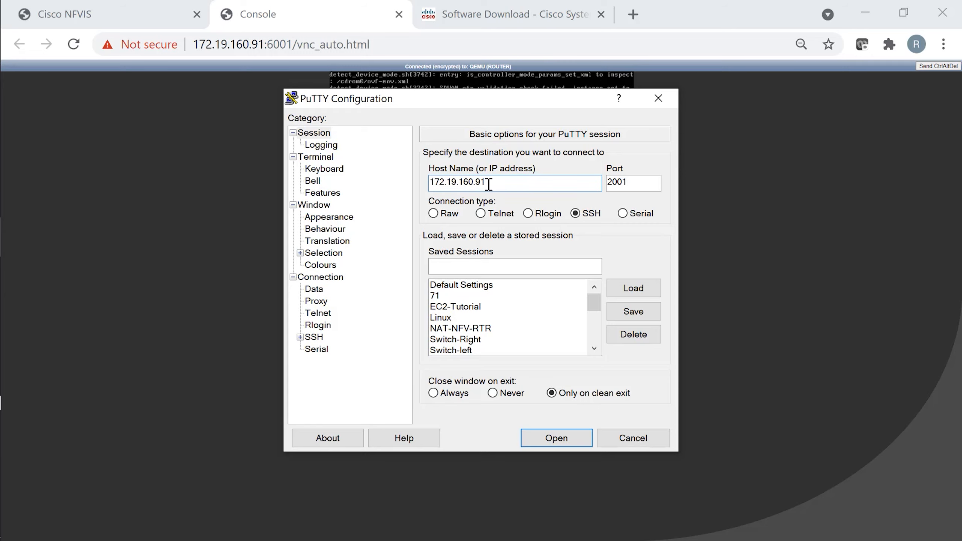
pyautogui.moveTo(518, 110); pyautogui.dragTo(731, 129)
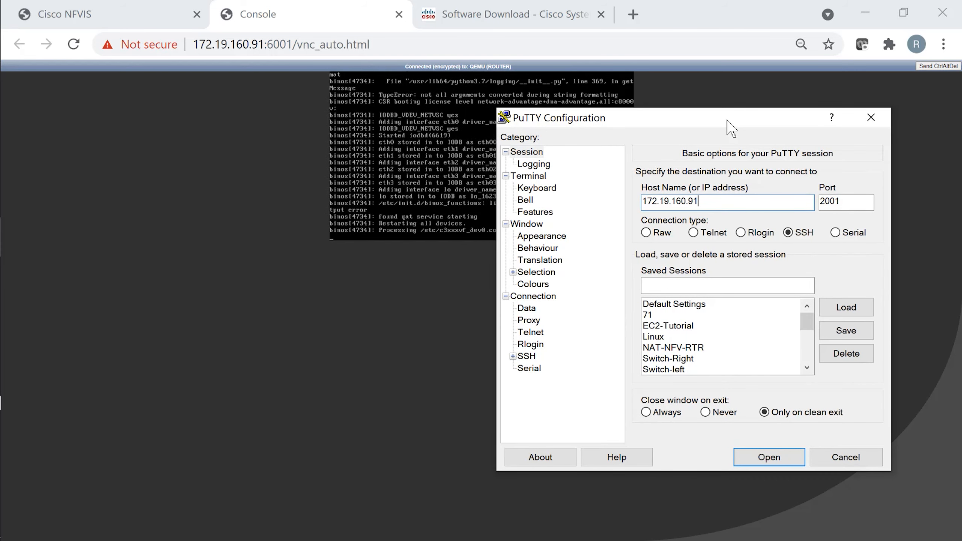
pyautogui.click(769, 457)
pyautogui.moveTo(583, 117); pyautogui.dragTo(590, 127)
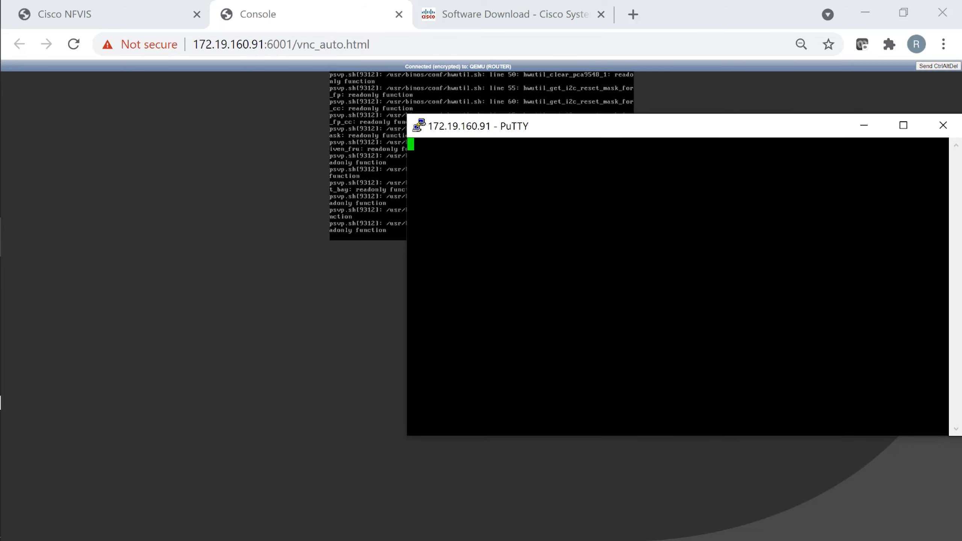
# - Log in to the router with the admin username and its password
pyautogui.moveTo(619, 135); pyautogui.dragTo(608, 152)
pyautogui.write('admin')
pyautogui.press('Return')
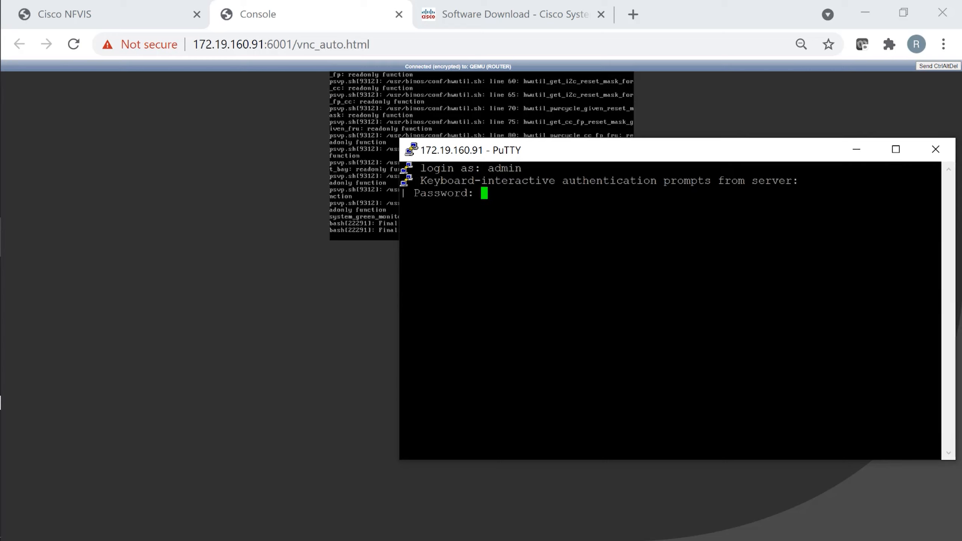
pyautogui.press('Return')
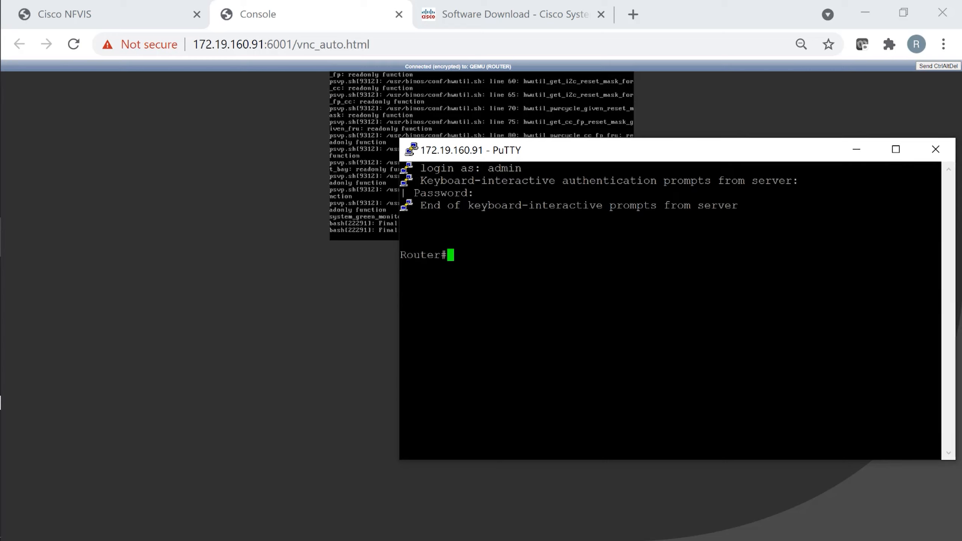
pyautogui.press('Return')
pyautogui.press('Return')
pyautogui.press('Return')
# - Run 'show run' and page through the running configuration
pyautogui.write('show run')
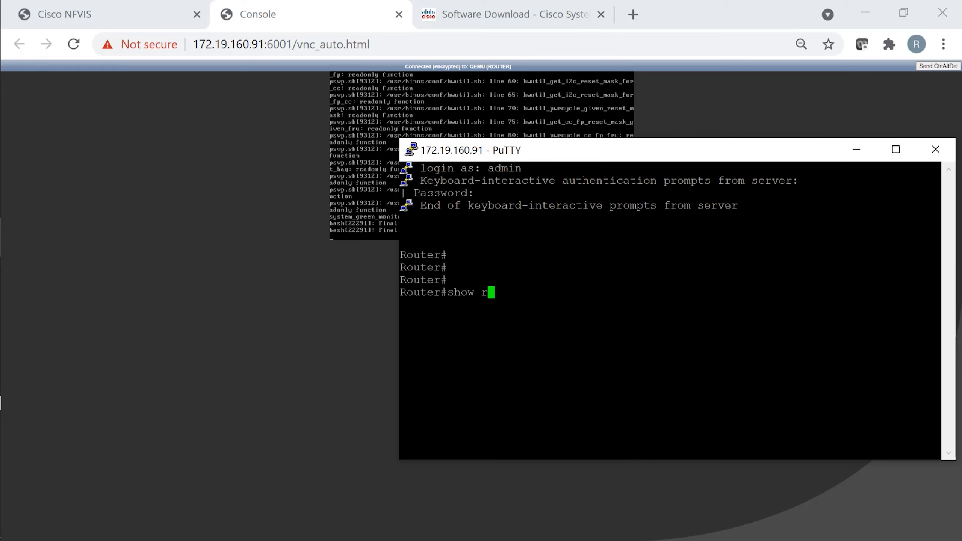
pyautogui.press('Return')
pyautogui.press('space')
pyautogui.press('space')
pyautogui.press('space')
pyautogui.press('space')
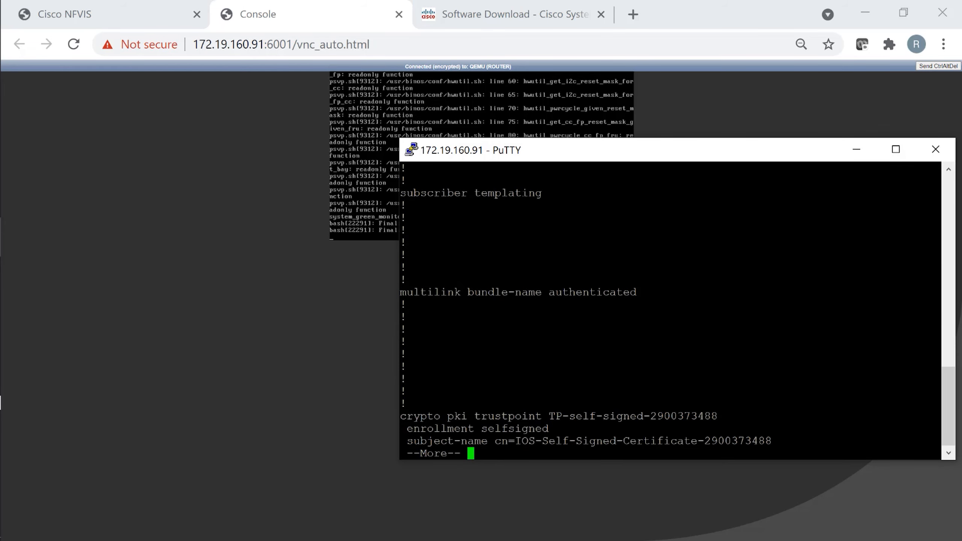
pyautogui.press('space')
pyautogui.press('space')
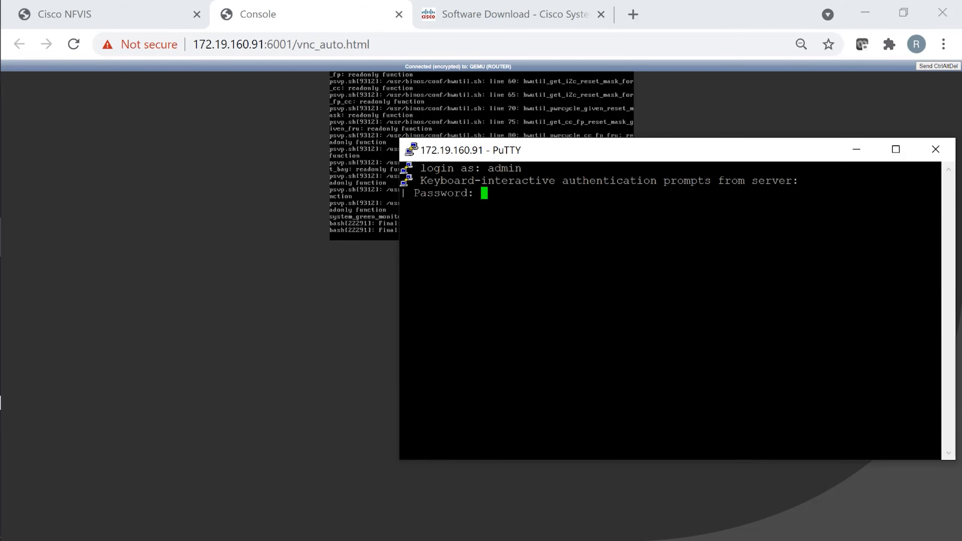
# - Submit the password, run 'show run' and page past the certificate data
pyautogui.press('Return')
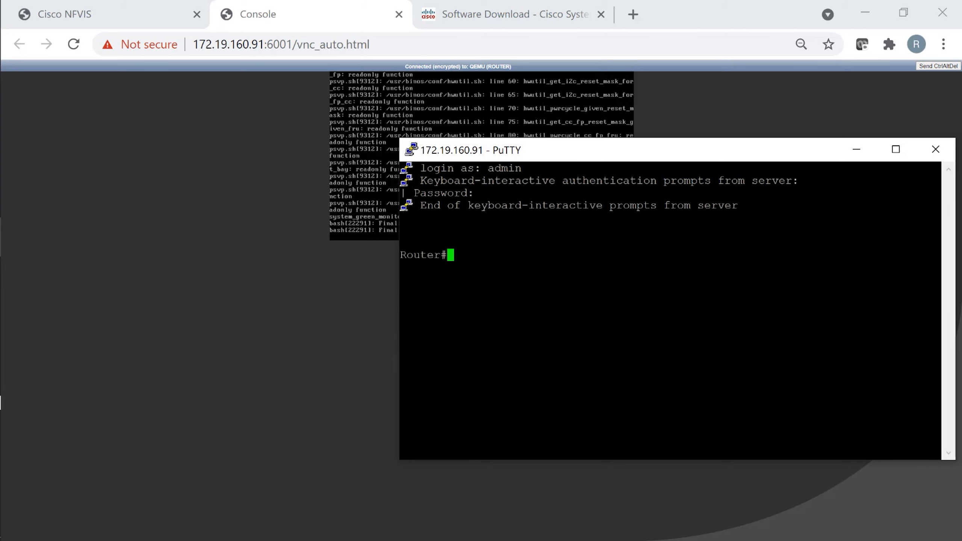
pyautogui.press('Return')
pyautogui.press('Return')
pyautogui.press('Return')
pyautogui.write('show')
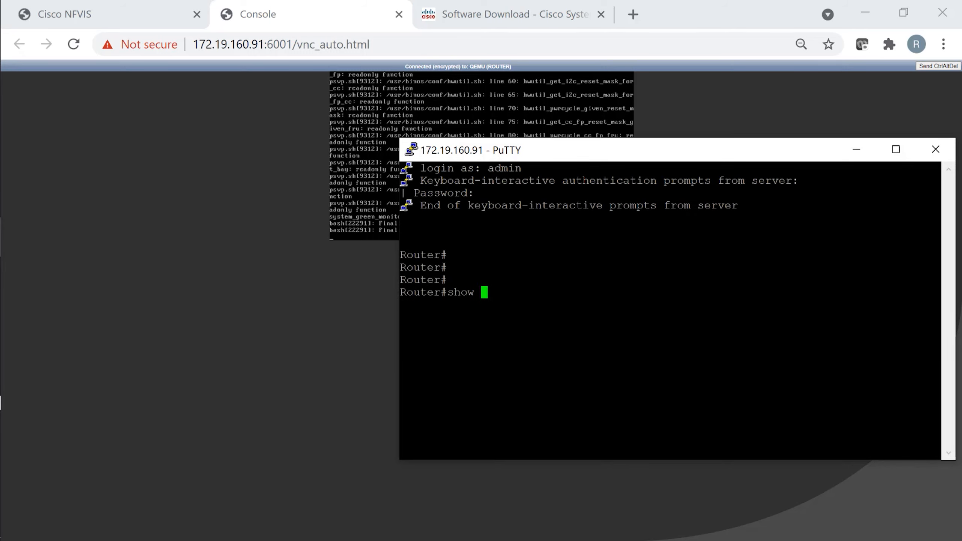
pyautogui.write(' run')
pyautogui.press('Return')
pyautogui.press('space')
pyautogui.press('space')
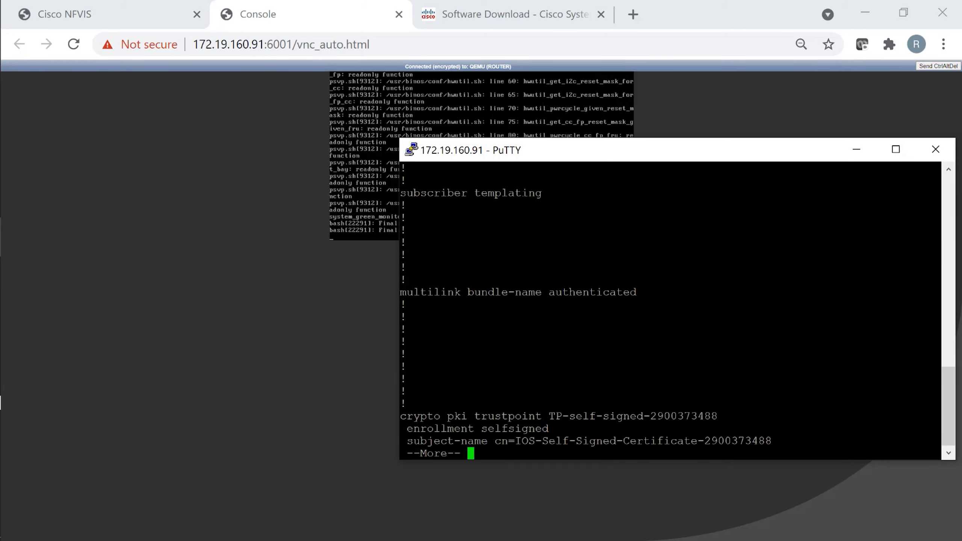
pyautogui.press('space')
pyautogui.press('space')
pyautogui.press('space')
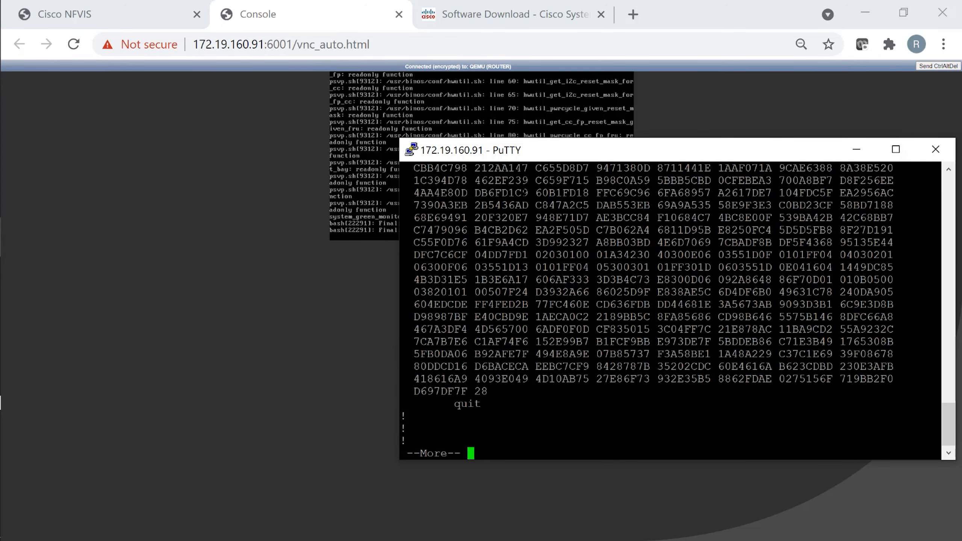
pyautogui.press('space')
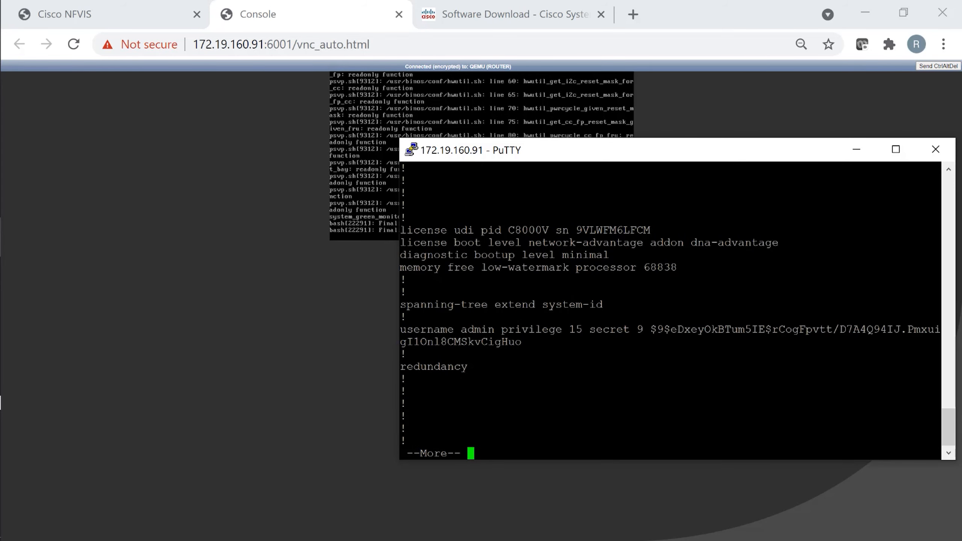
# - Page down to the GigabitEthernet1 and GigabitEthernet2 interfaces and highlight the GigabitEthernet2 block
pyautogui.press('Return')
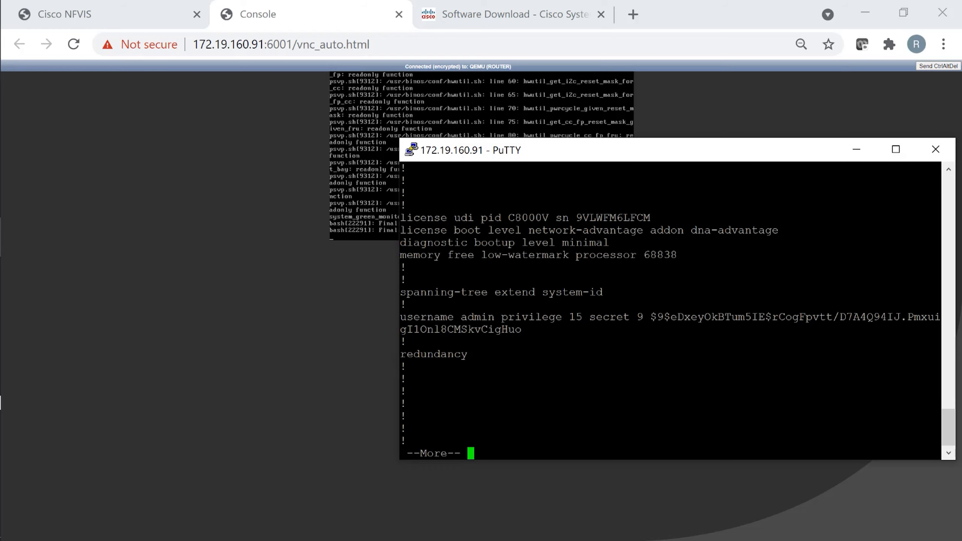
pyautogui.press('space')
pyautogui.press('Return')
pyautogui.press('Return')
pyautogui.press('Return')
pyautogui.press('Return')
pyautogui.press('Return')
pyautogui.press('Return')
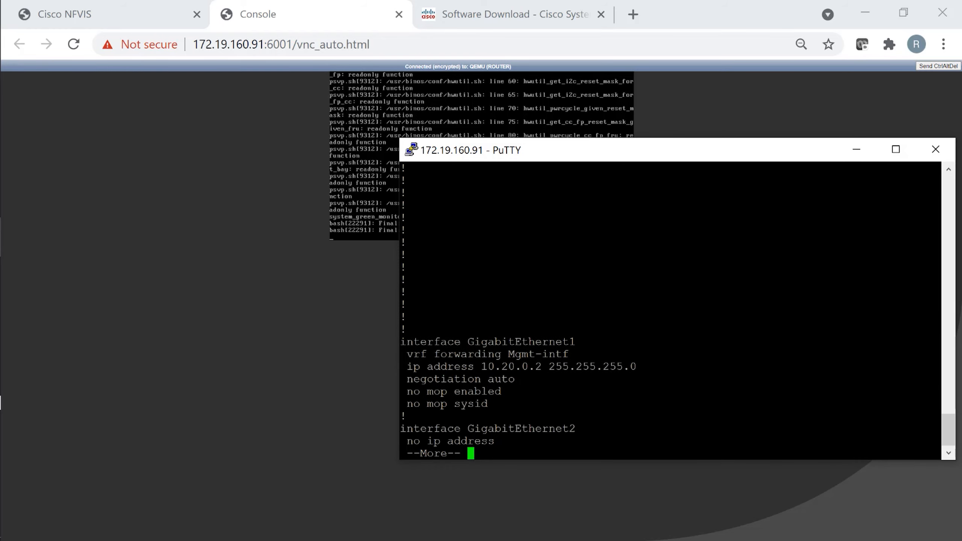
pyautogui.press('Return')
pyautogui.press('Return')
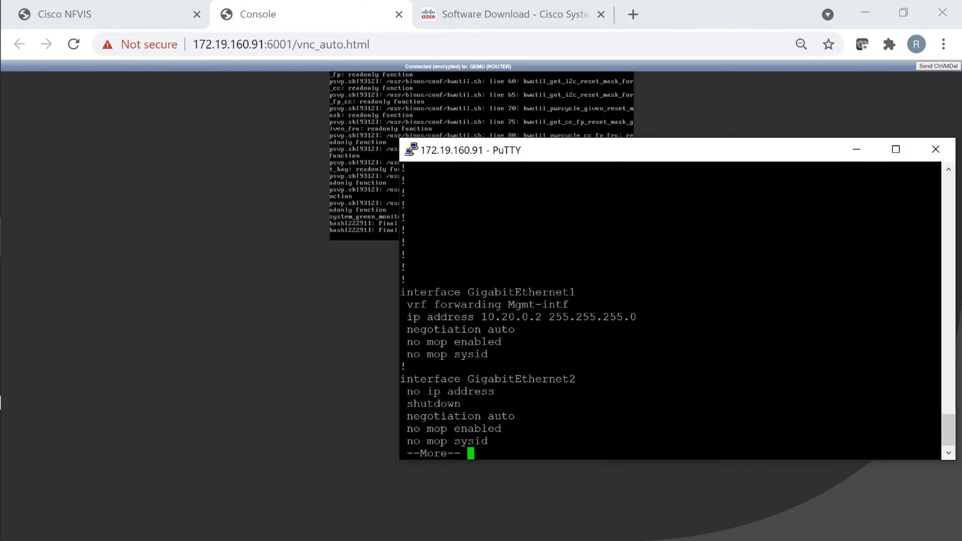
pyautogui.press('Return')
pyautogui.press('Return')
pyautogui.moveTo(417, 254); pyautogui.dragTo(524, 329)
pyautogui.click(524, 329)
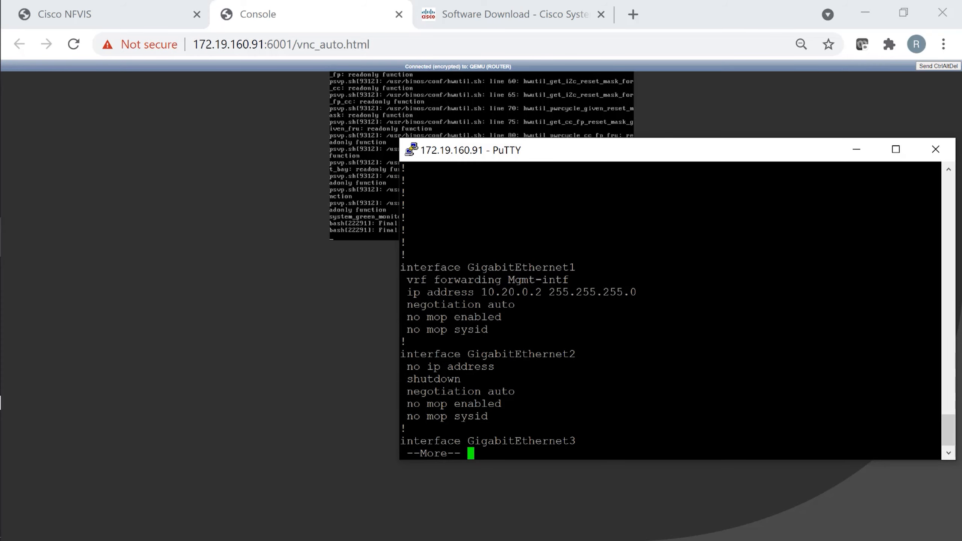
# - Reveal and highlight the GigabitEthernet3 and GigabitEthernet4 blocks, then page to the end
pyautogui.press('Return')
pyautogui.press('Return')
pyautogui.press('Return')
pyautogui.press('Return')
pyautogui.press('Return')
pyautogui.press('Return')
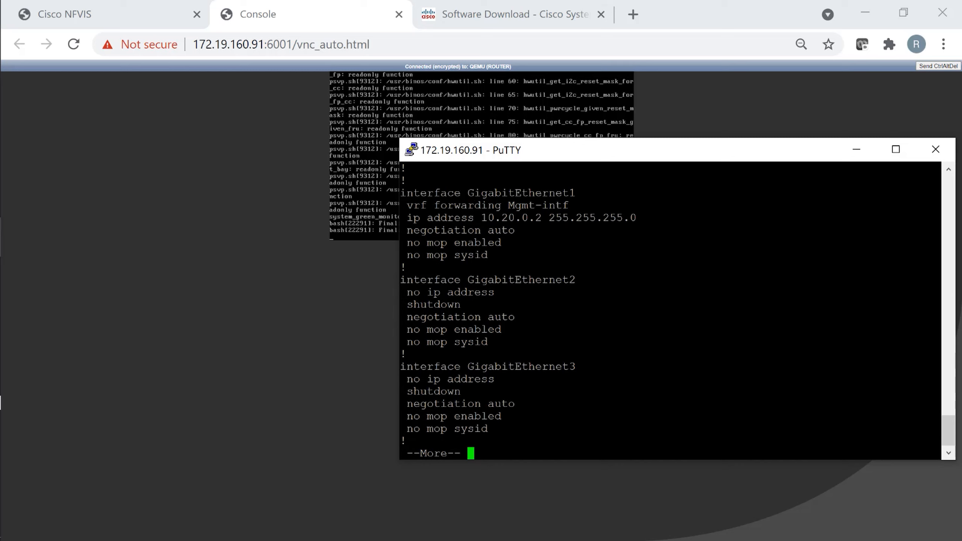
pyautogui.press('Return')
pyautogui.press('Return')
pyautogui.press('Return')
pyautogui.press('Return')
pyautogui.press('Return')
pyautogui.press('Return')
pyautogui.press('Return')
pyautogui.press('Return')
pyautogui.press('Return')
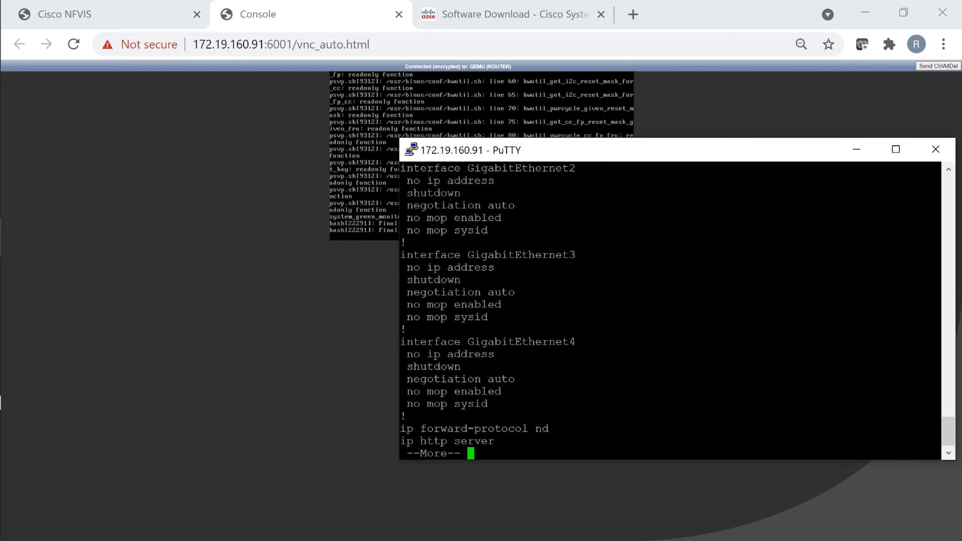
pyautogui.moveTo(401, 253); pyautogui.dragTo(511, 317)
pyautogui.click(511, 317)
pyautogui.moveTo(403, 342); pyautogui.dragTo(509, 402)
pyautogui.click(511, 403)
pyautogui.press('Return')
pyautogui.press('Return')
pyautogui.press('Return')
pyautogui.press('Return')
pyautogui.press('Return')
pyautogui.press('Return')
pyautogui.press('Return')
pyautogui.press('Return')
pyautogui.press('Return')
pyautogui.press('Return')
pyautogui.press('Return')
pyautogui.press('Return')
pyautogui.press('Return')
pyautogui.press('Return')
pyautogui.press('Return')
pyautogui.press('Return')
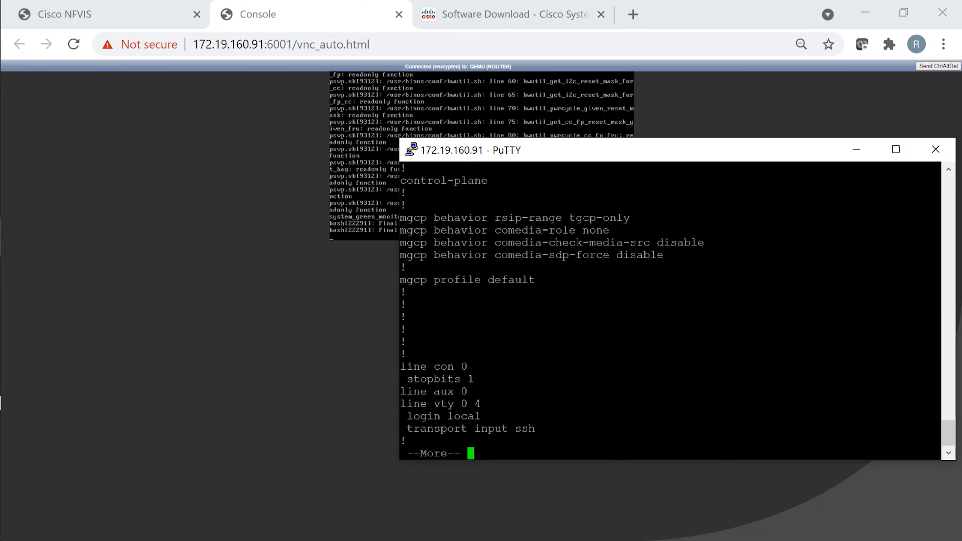
pyautogui.press('space')
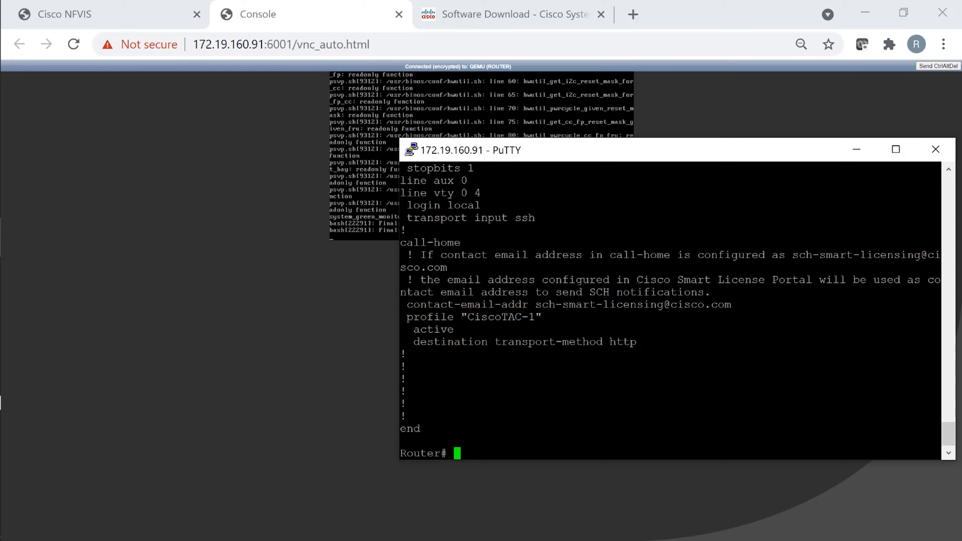
# - Show the host CPU Utilization graph for CPU0–CPU7 over the last hour
pyautogui.click(142, 21)
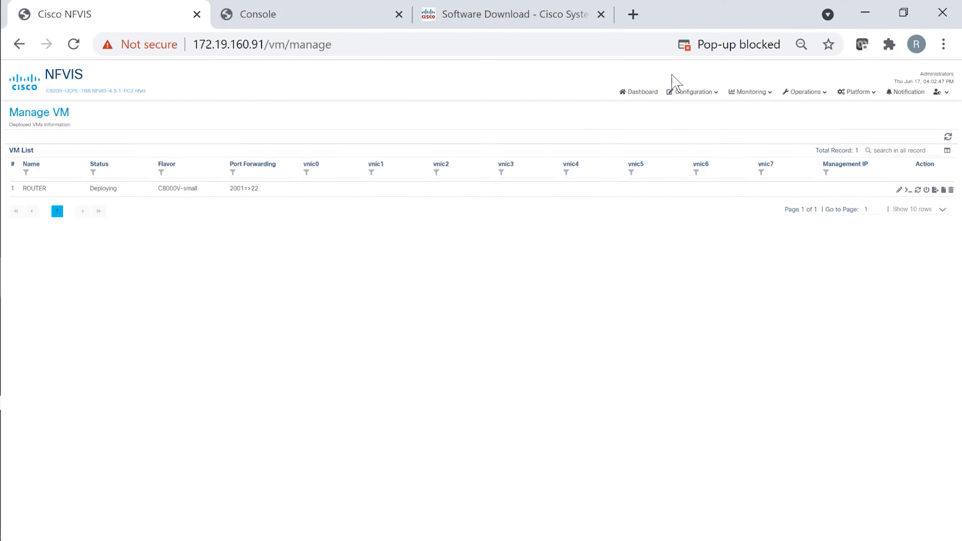
pyautogui.moveTo(737, 96)
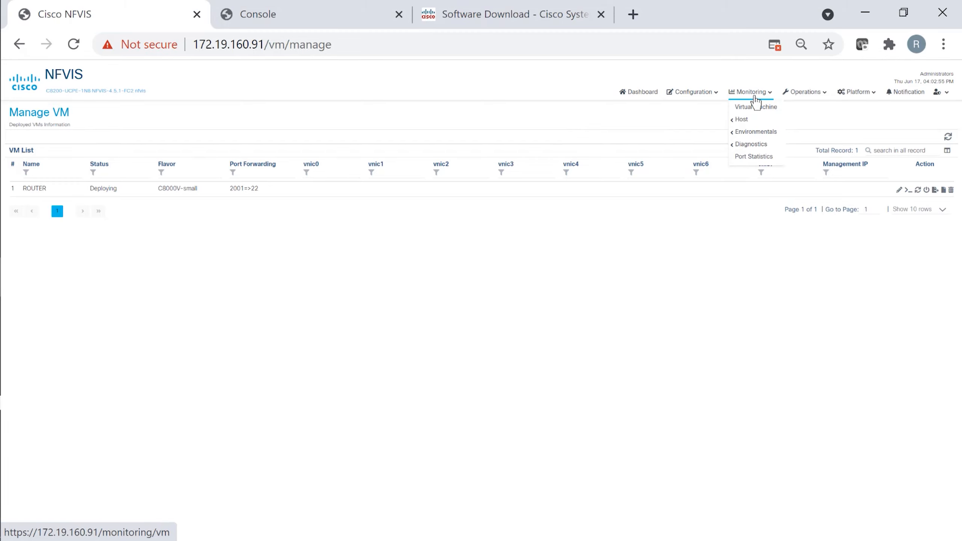
pyautogui.moveTo(749, 121)
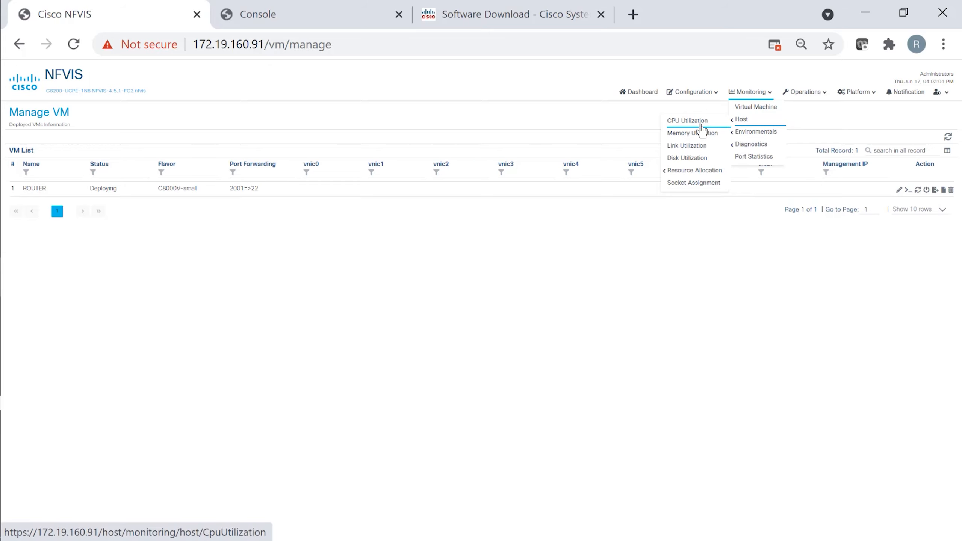
pyautogui.click(704, 125)
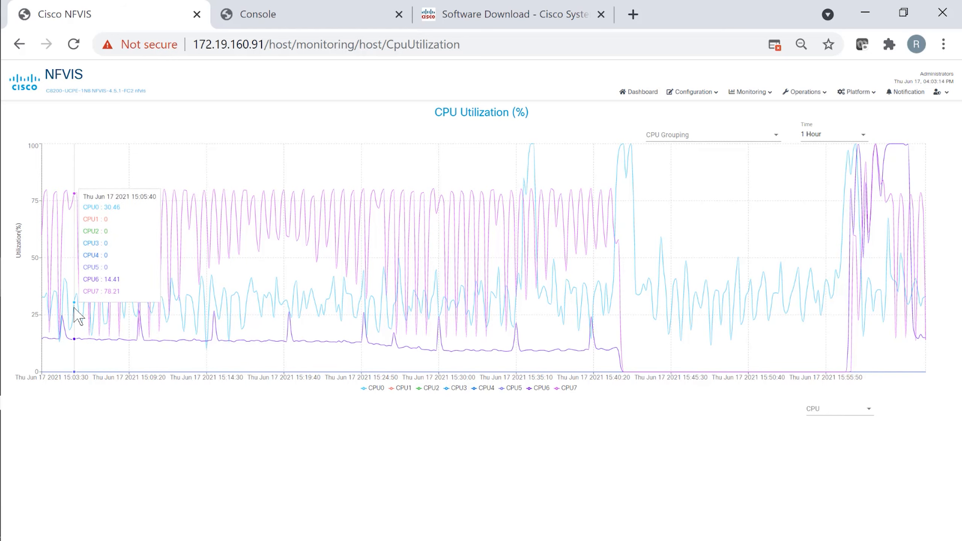
pyautogui.click(752, 93)
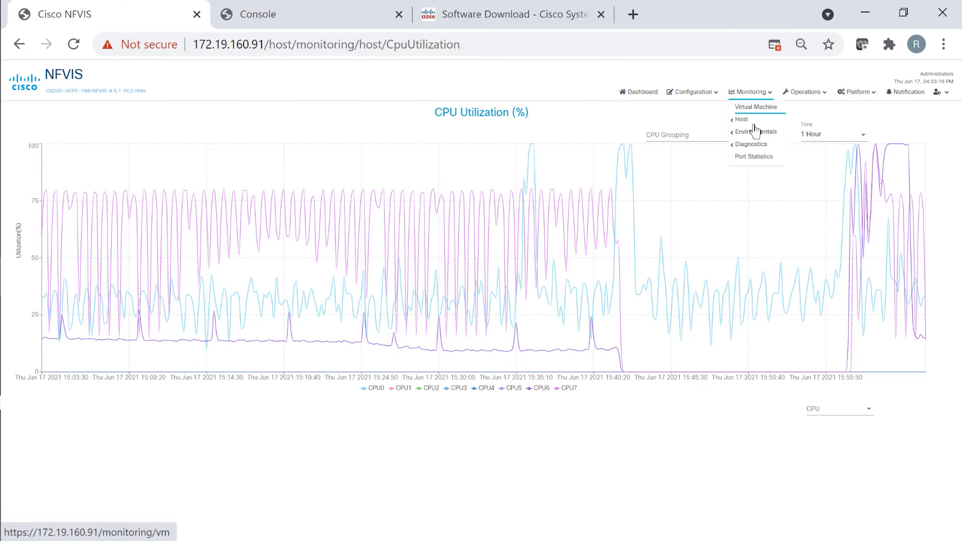
# - Check the Active ROUTER VM's CPU, vNIC utilization and network statistics in virtual machine monitoring
pyautogui.moveTo(752, 149)
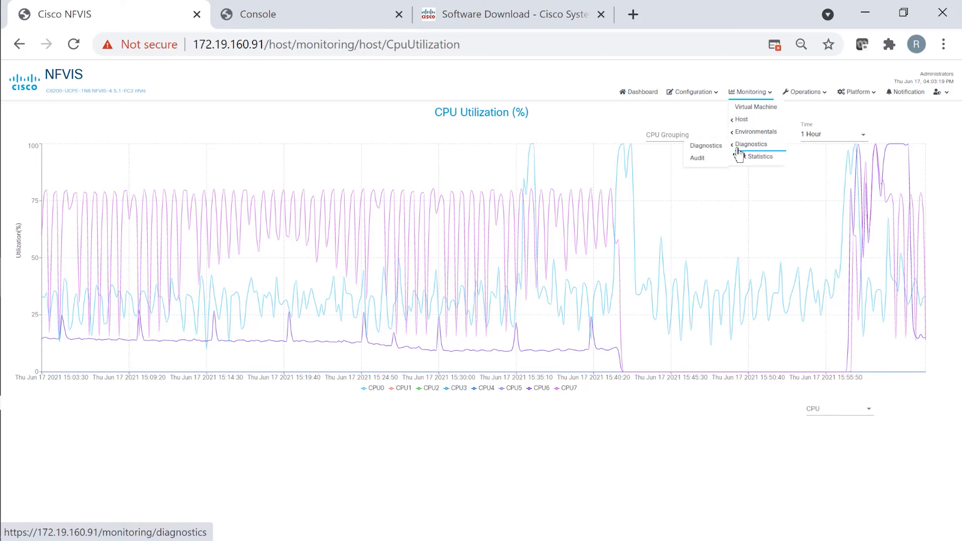
pyautogui.moveTo(742, 93)
pyautogui.click(750, 110)
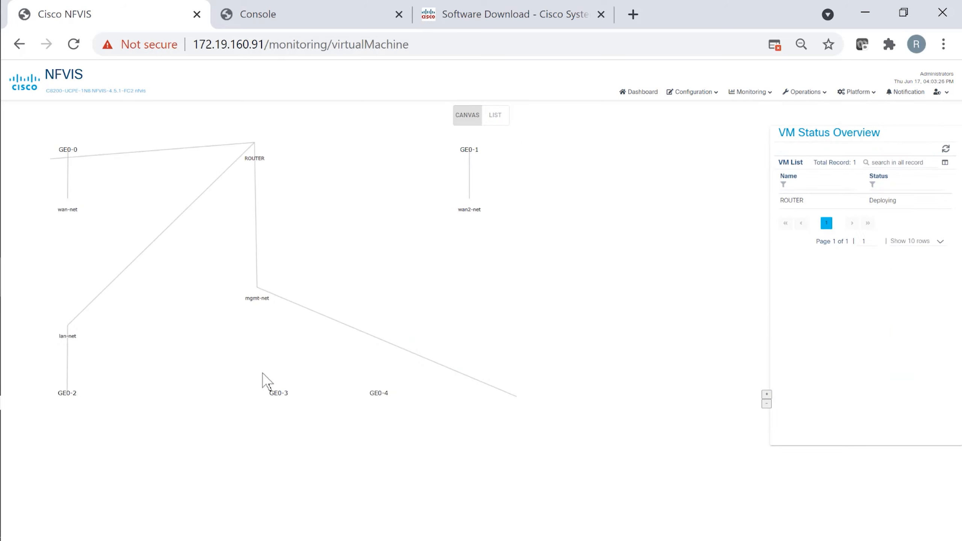
pyautogui.click(252, 150)
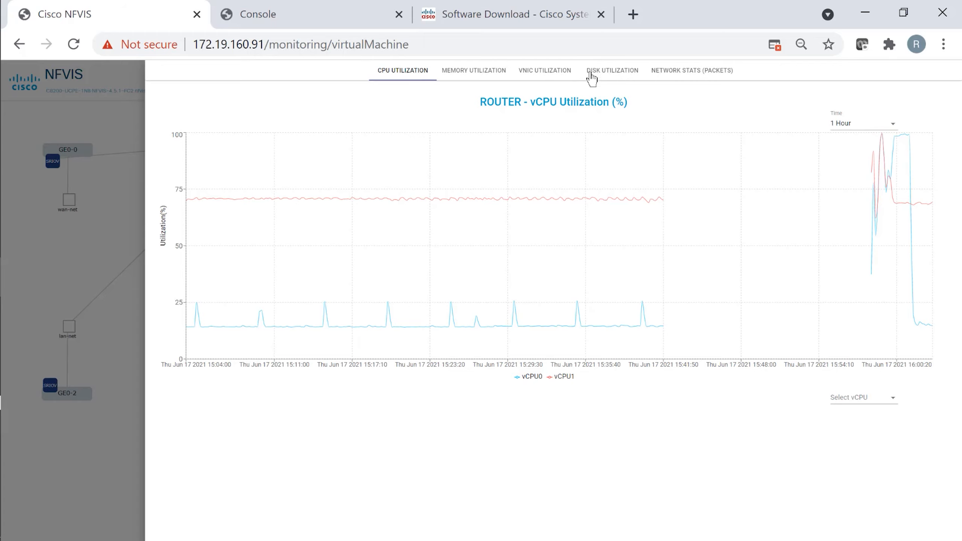
pyautogui.click(548, 78)
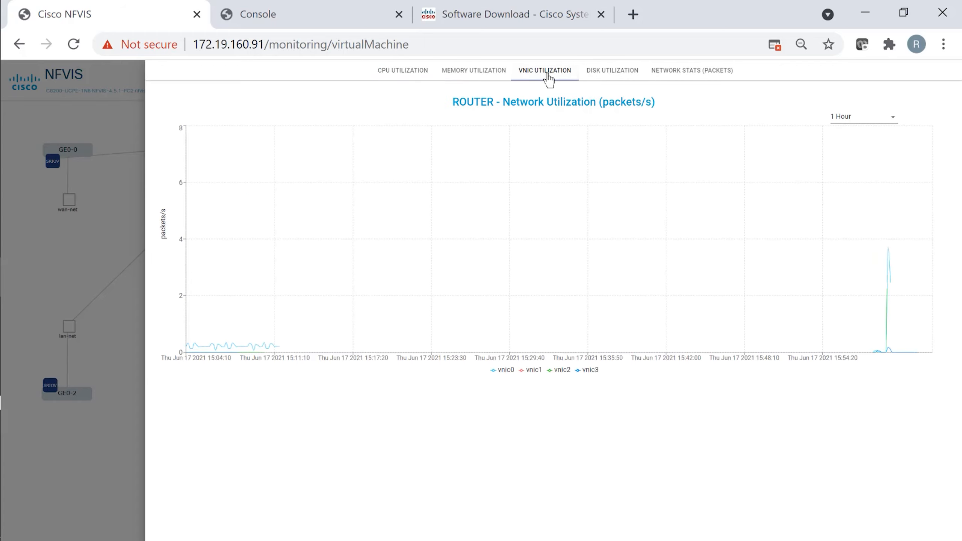
pyautogui.click(677, 79)
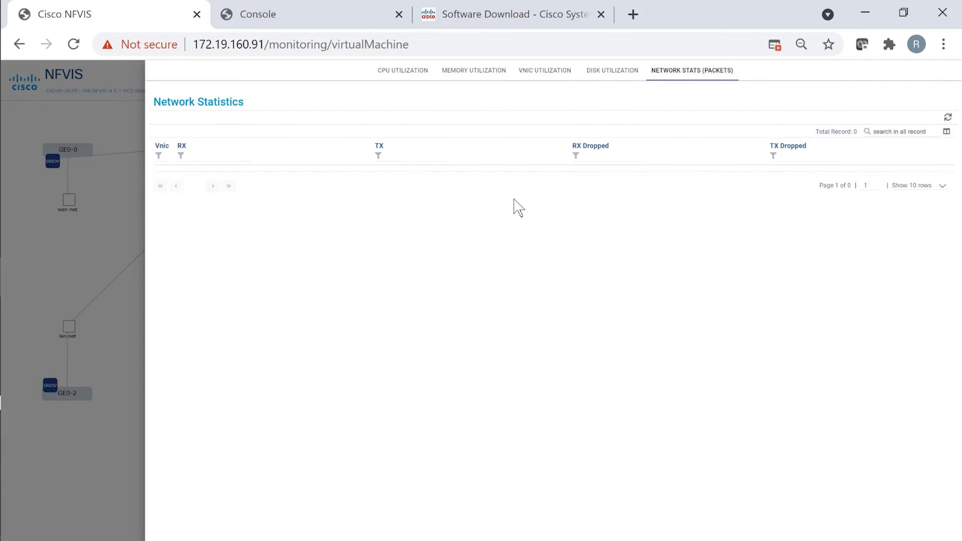
pyautogui.click(79, 242)
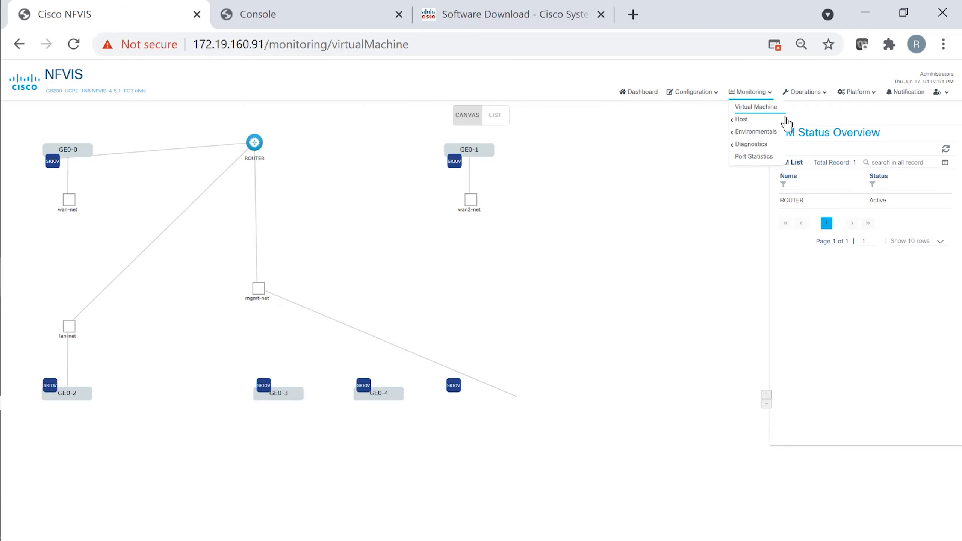
# - Return to the Dashboard showing 1 total VM, 1 active and 0 failed
pyautogui.click(817, 107)
pyautogui.moveTo(813, 96)
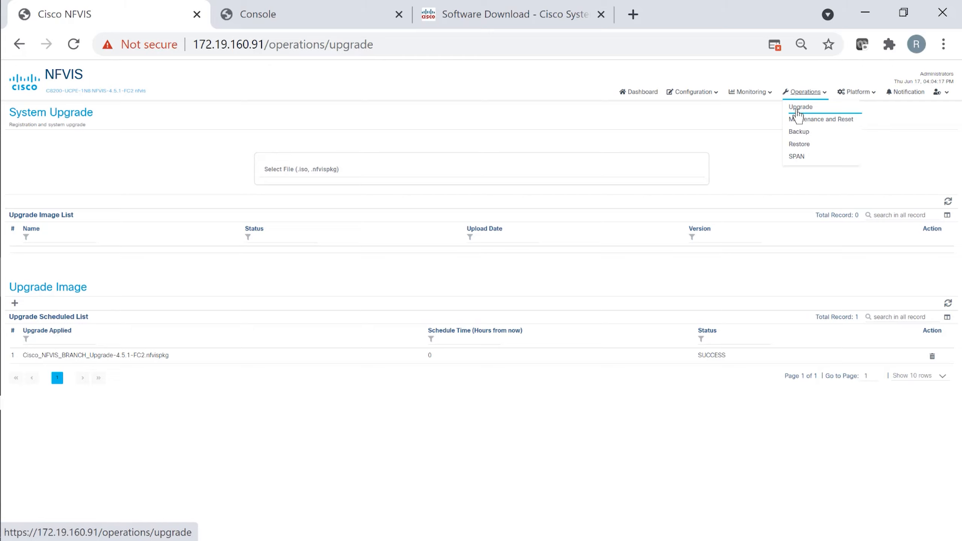
pyautogui.click(640, 92)
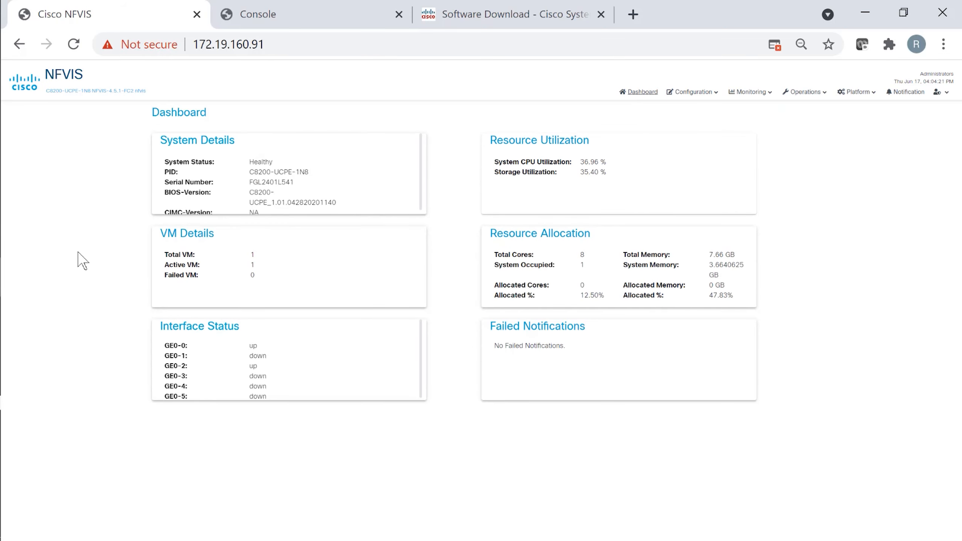